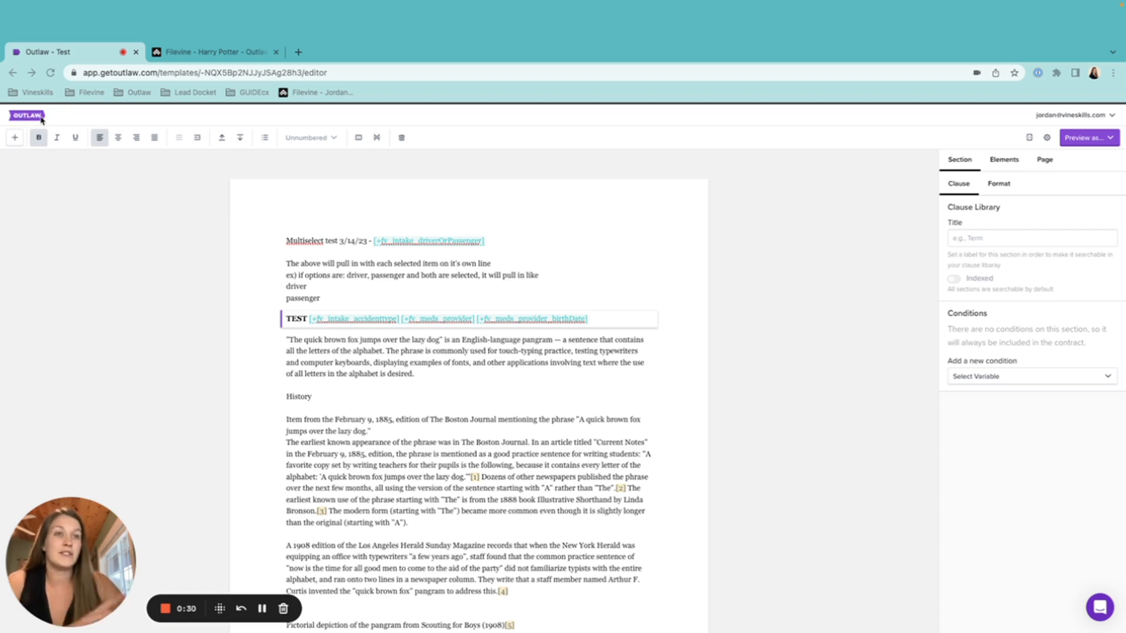
Add a new empty section below the TEST line and move into its body
scroll(448, 450, "down", 2)
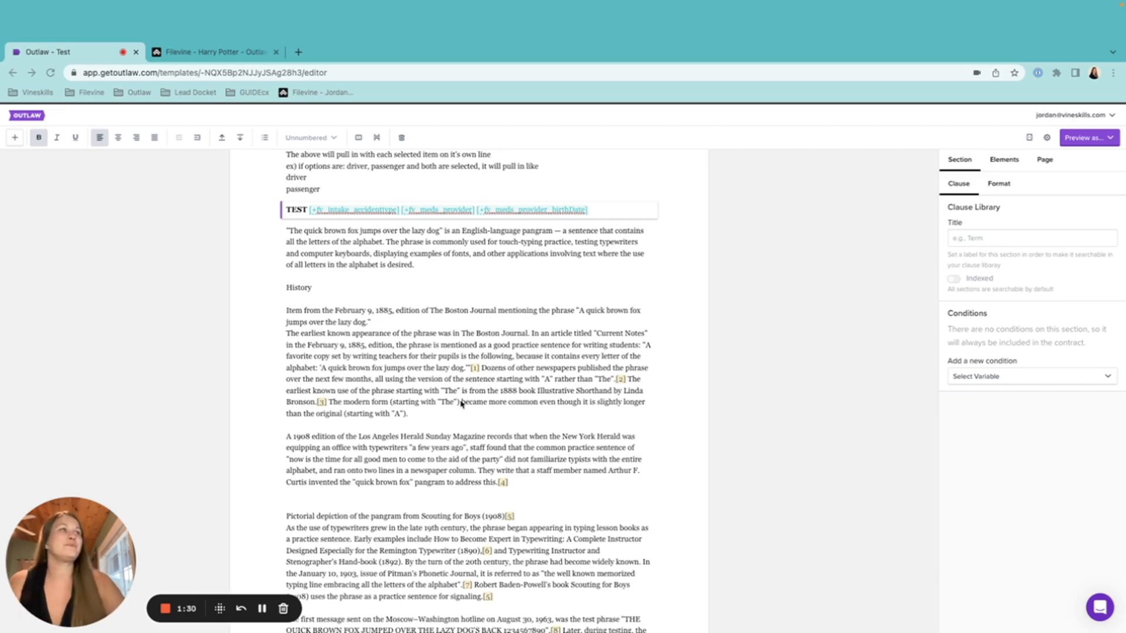
scroll(502, 239, "up", 1)
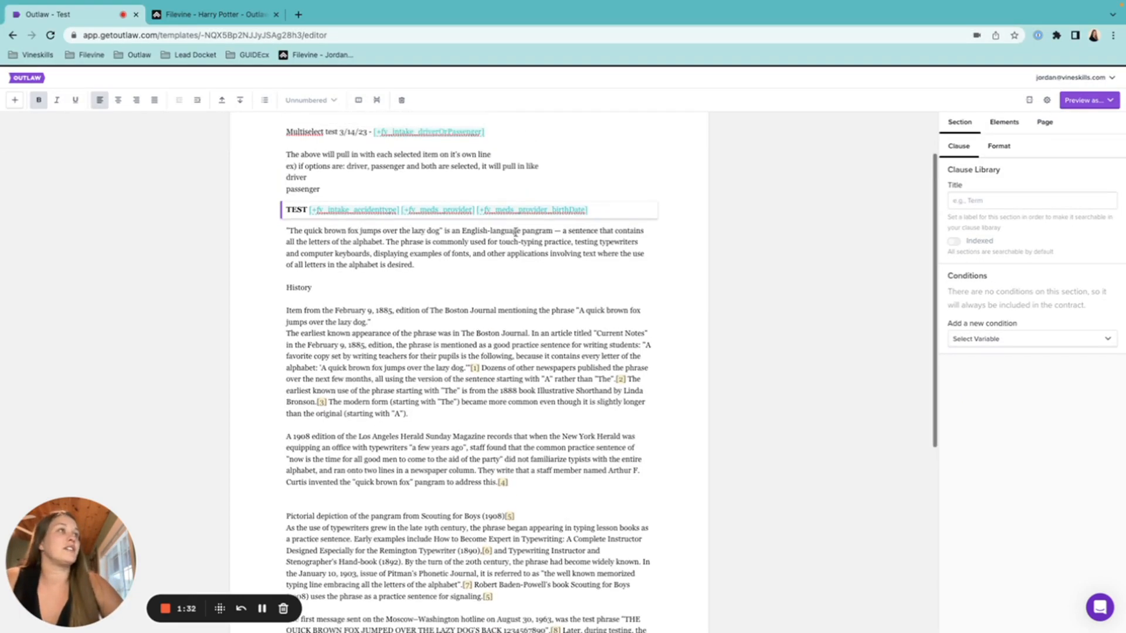
left_click(596, 206)
key("Return")
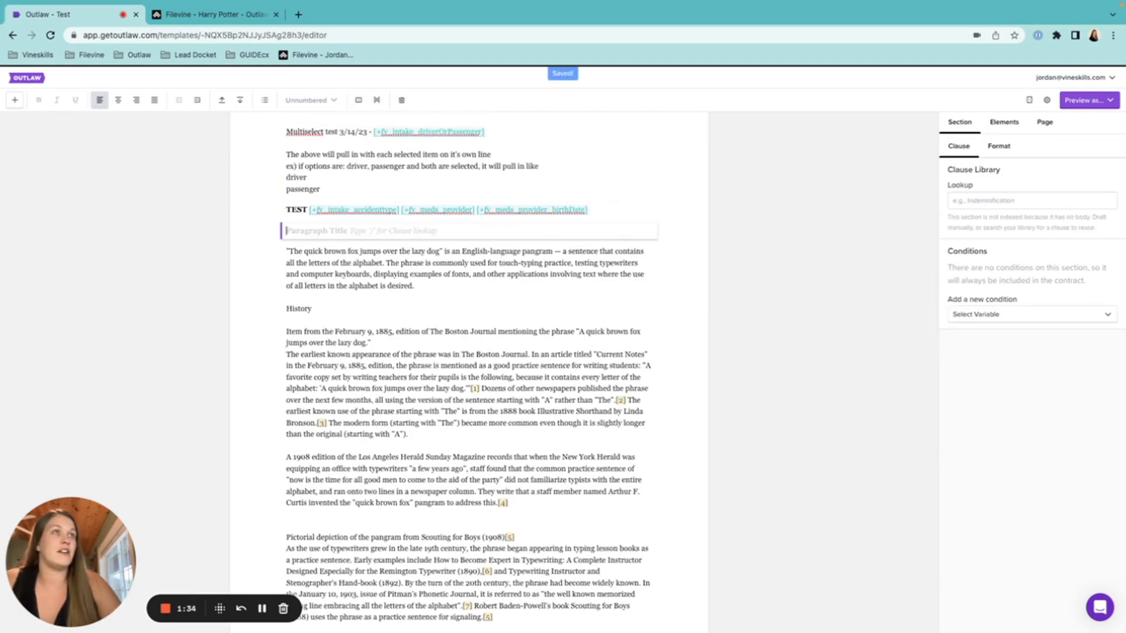
key("Return")
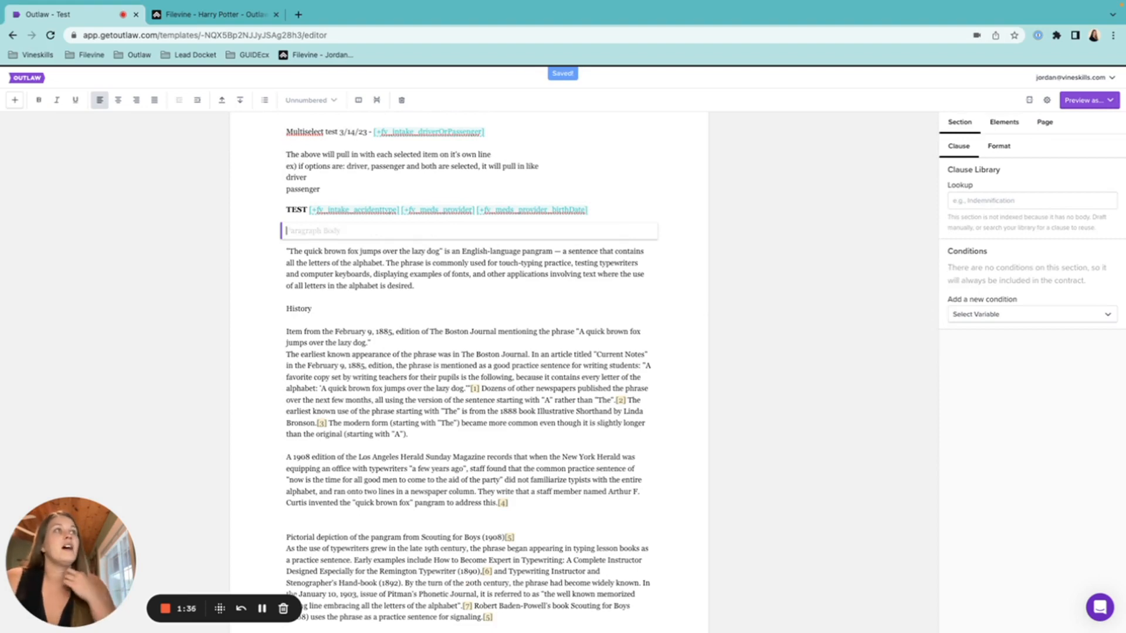
Start a Filevine connected field by typing [+fv_ from the Connected elements, then view the Filevine test case
left_click(1003, 123)
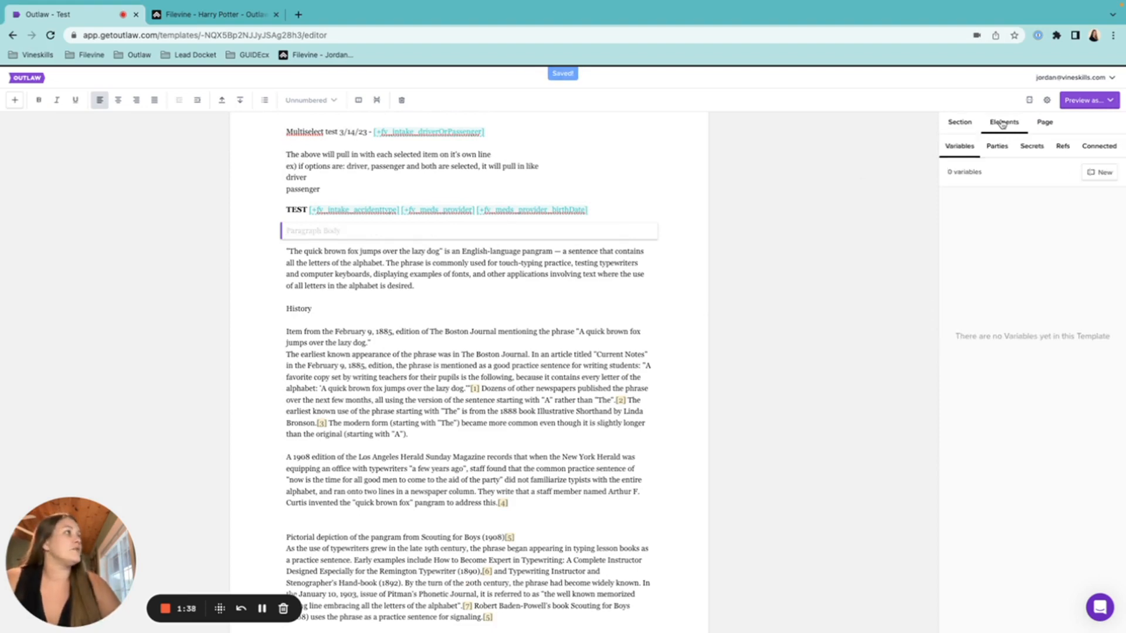
left_click(1101, 147)
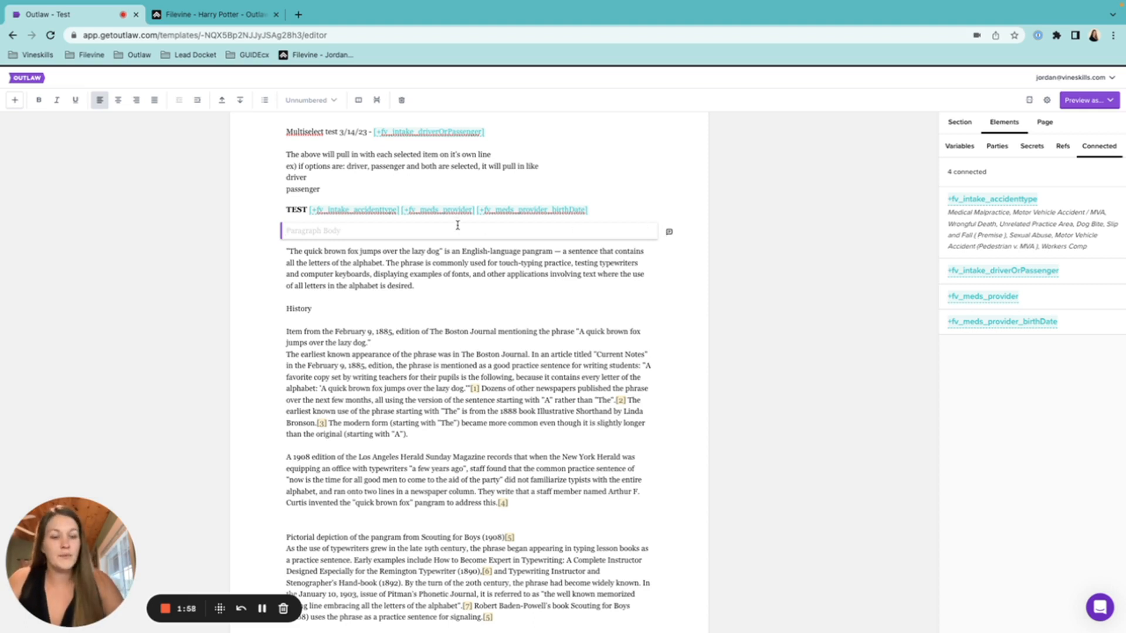
type("[")
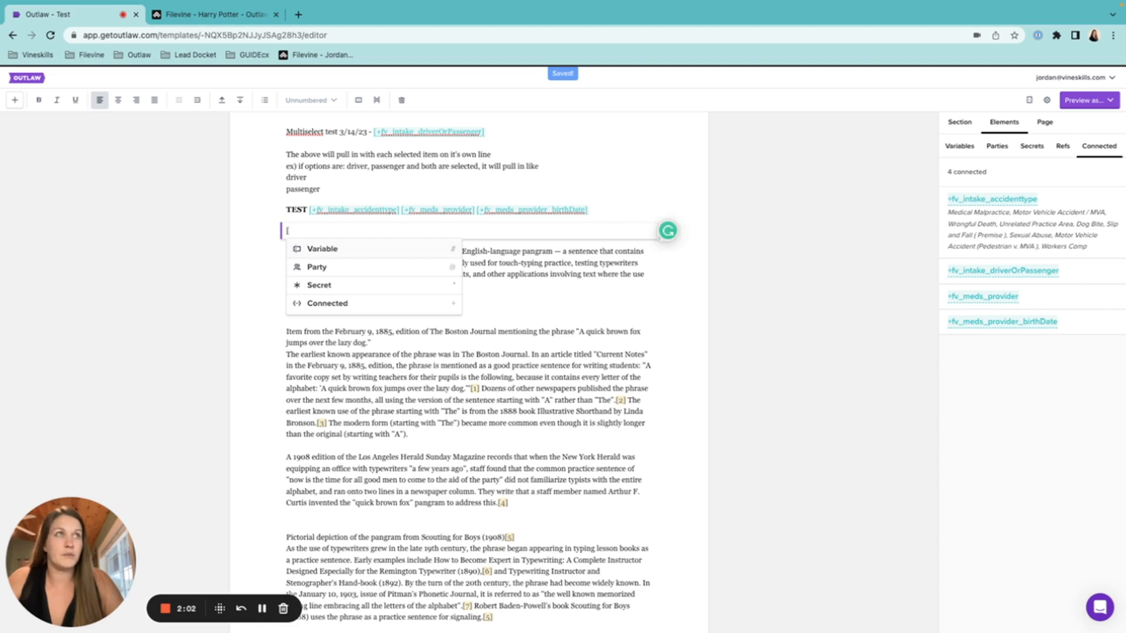
type("+fv")
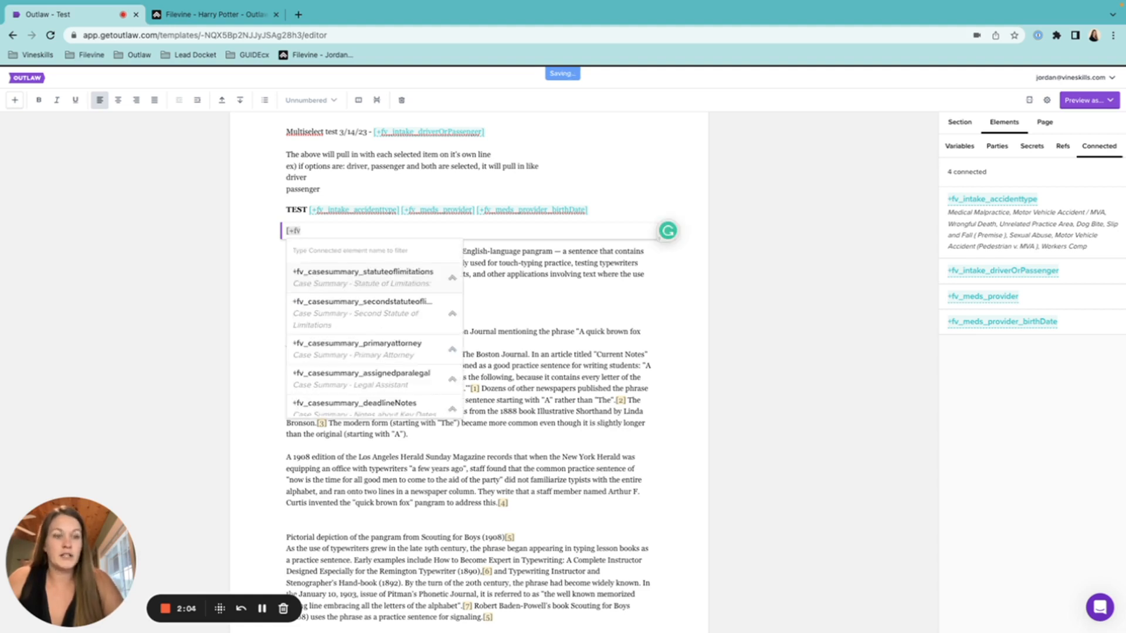
type("_")
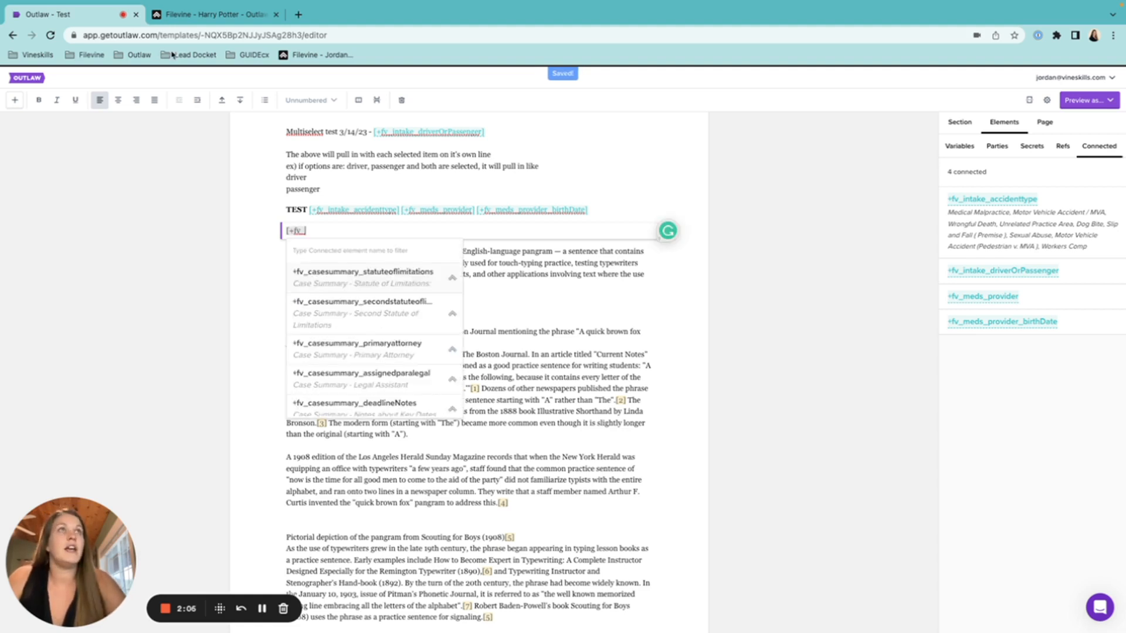
left_click(211, 14)
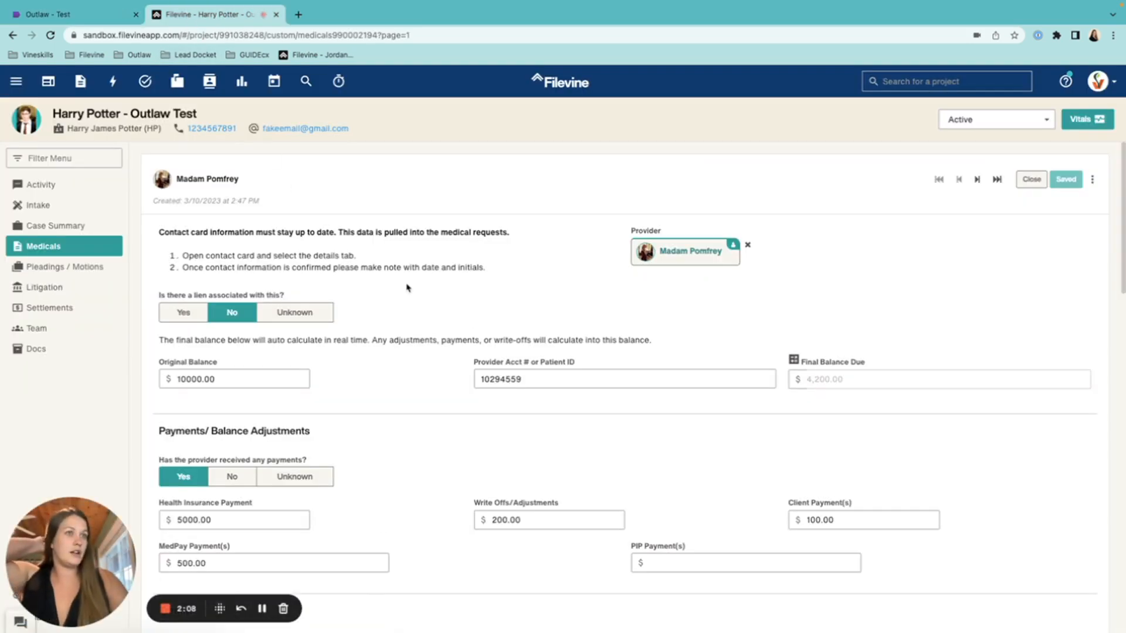
Confirm the case's State is Texas on Filevine's Case Summary, then return to Outlaw
left_click(59, 227)
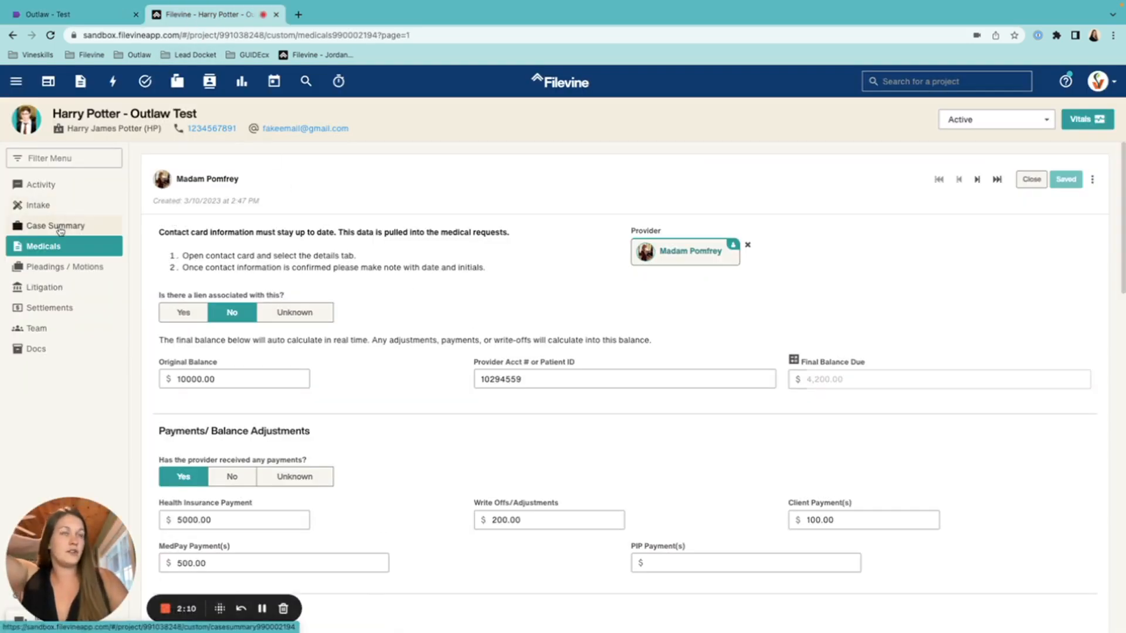
left_click(348, 275)
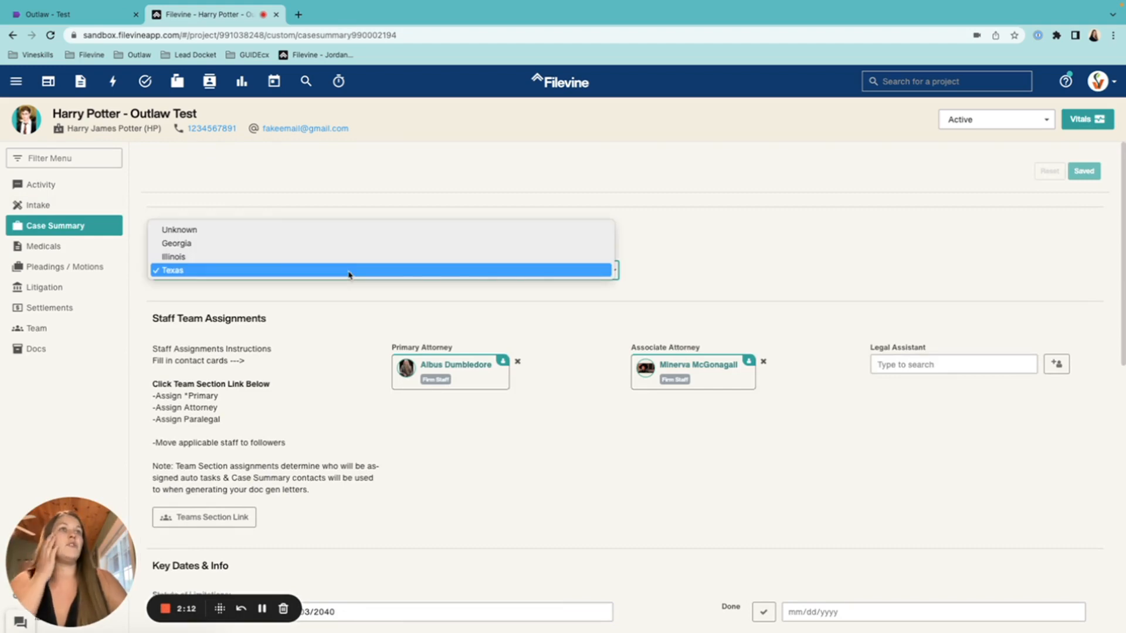
left_click(342, 202)
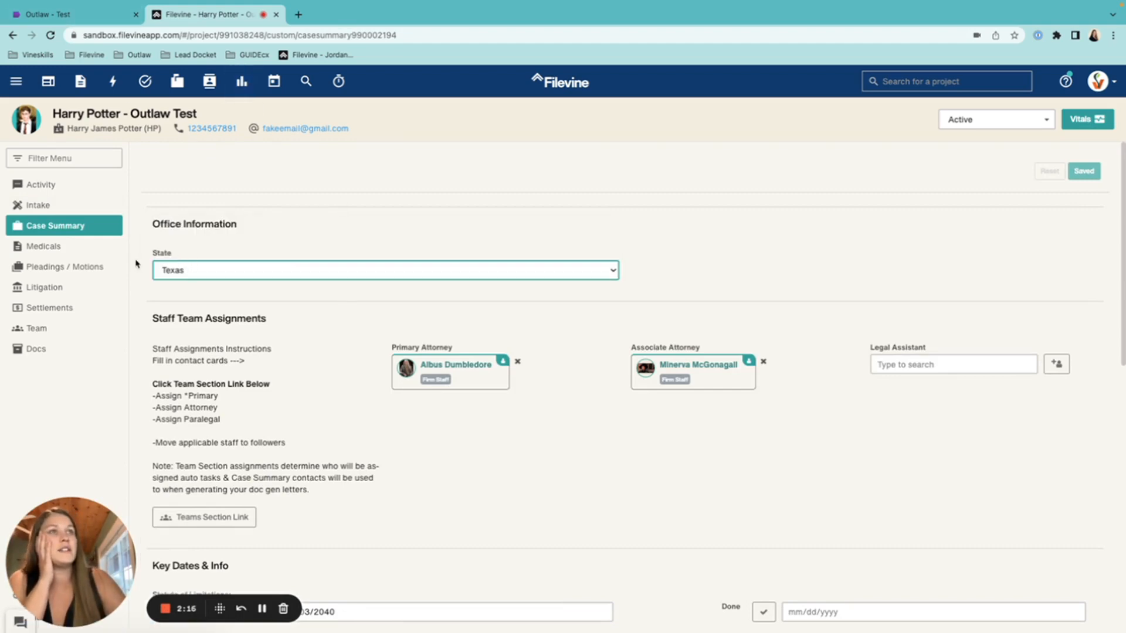
left_click(94, 14)
Insert the connected field +fv_casesummary_state into the new section
type("stat")
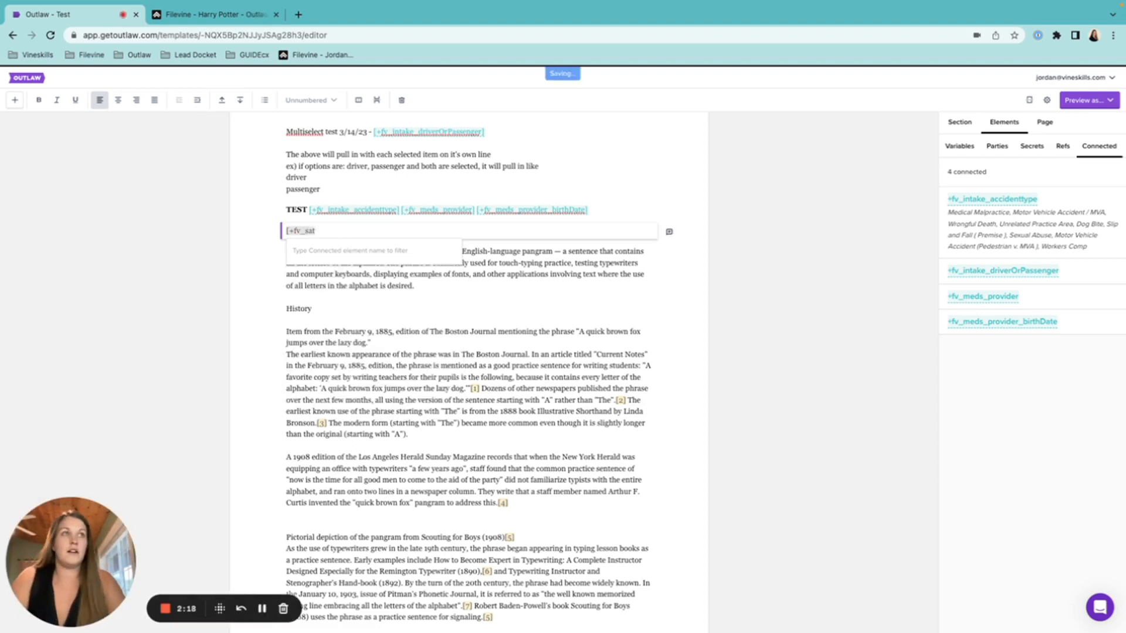
type("e")
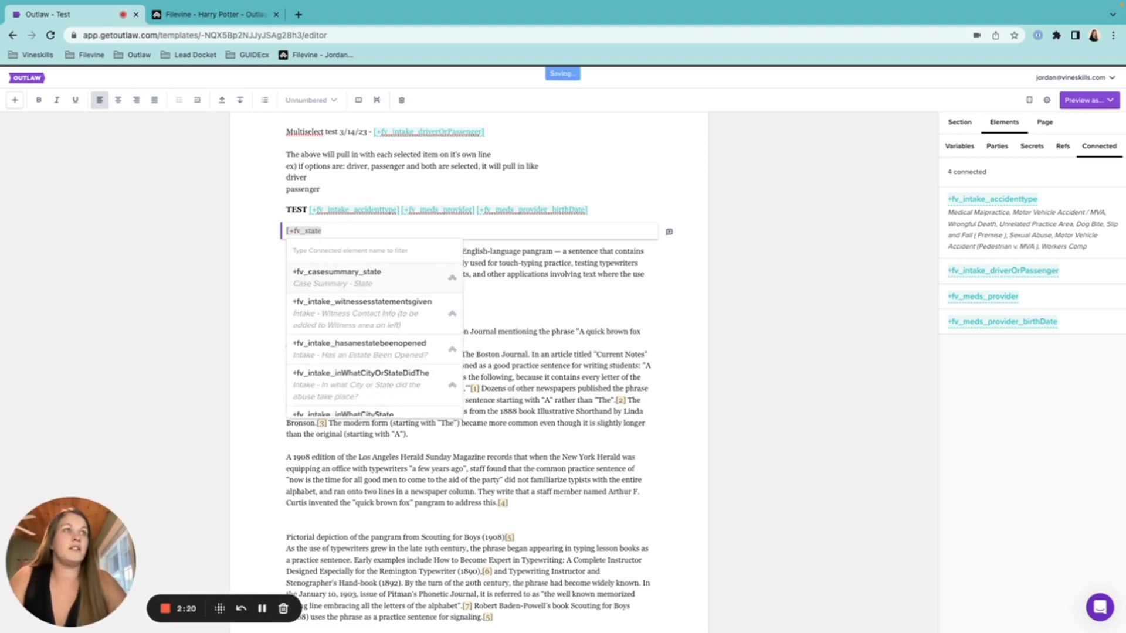
left_click(352, 274)
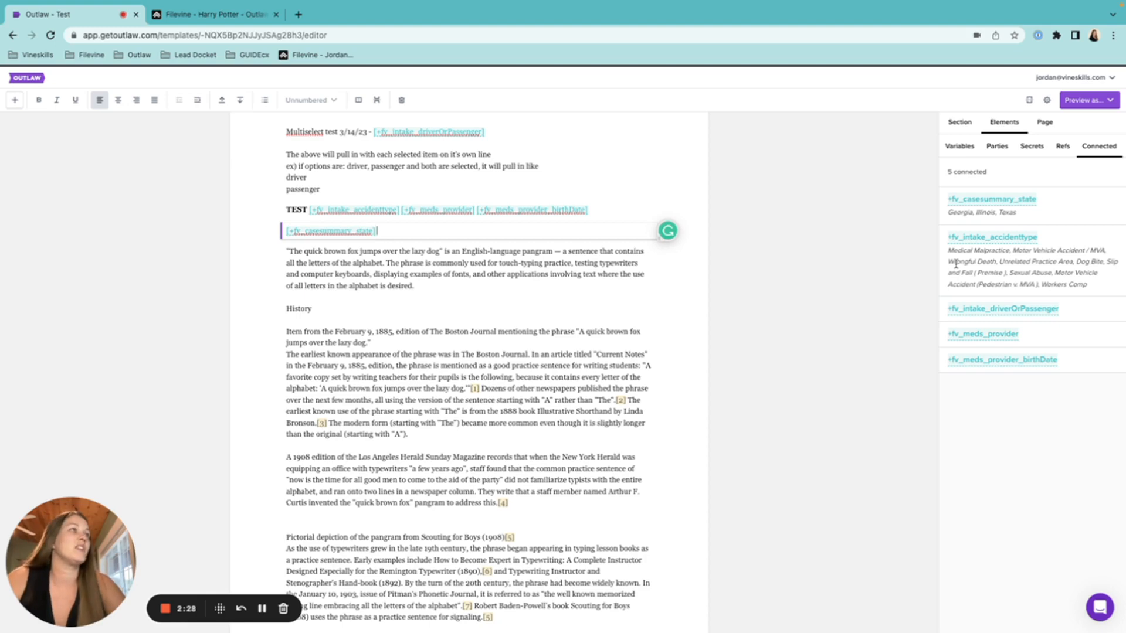
Permanently delete the section holding the casesummary_state field
left_click(547, 273)
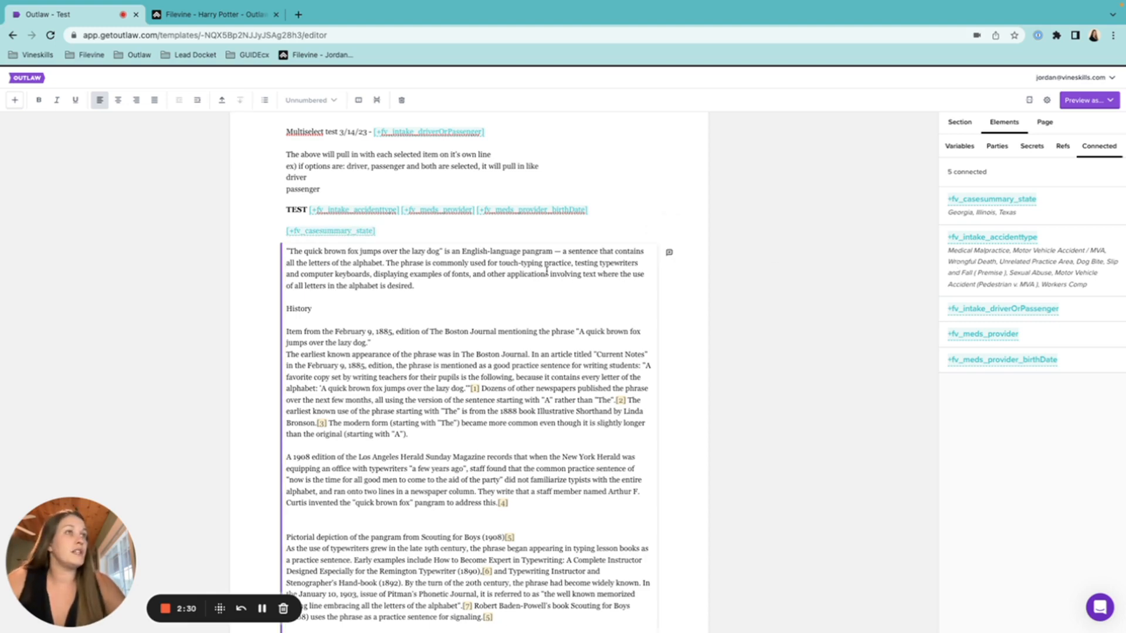
left_click(444, 233)
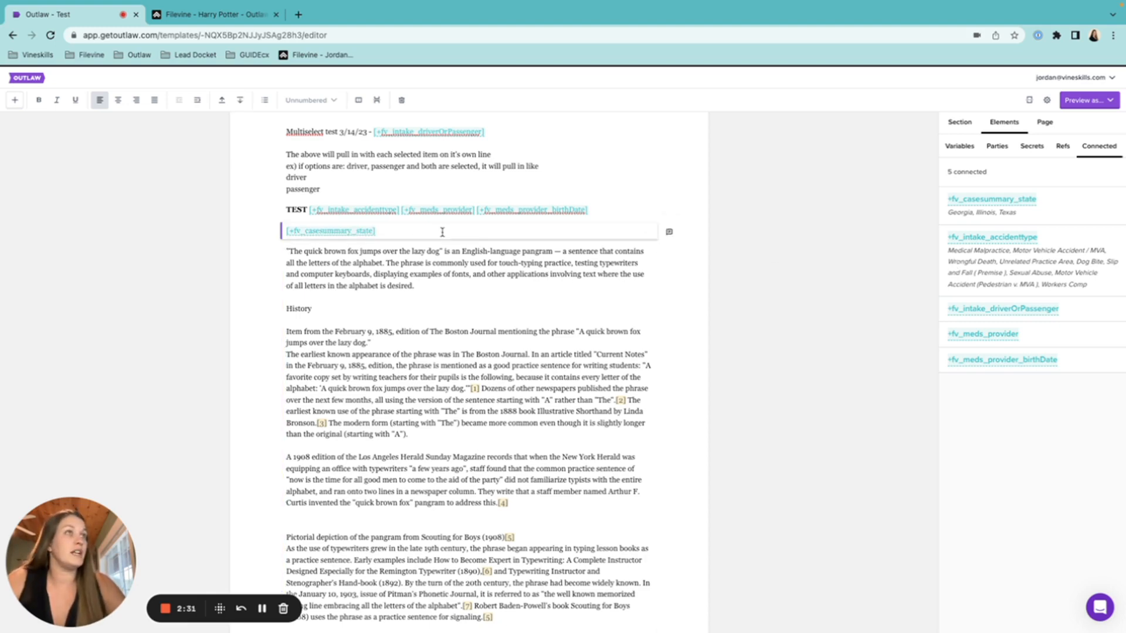
left_click(403, 99)
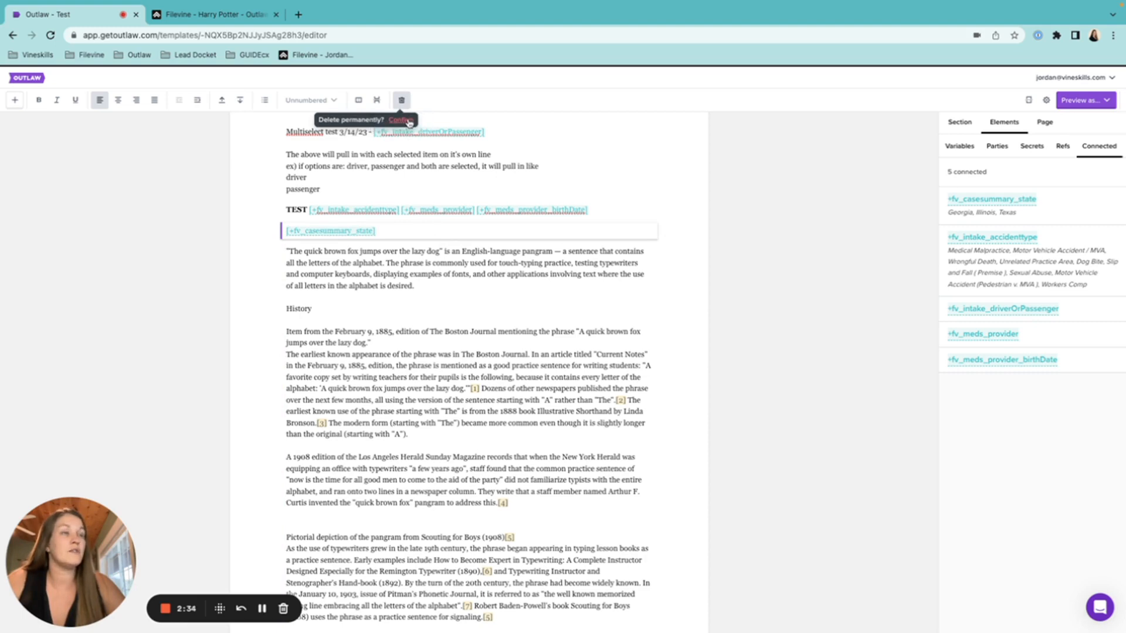
left_click(404, 120)
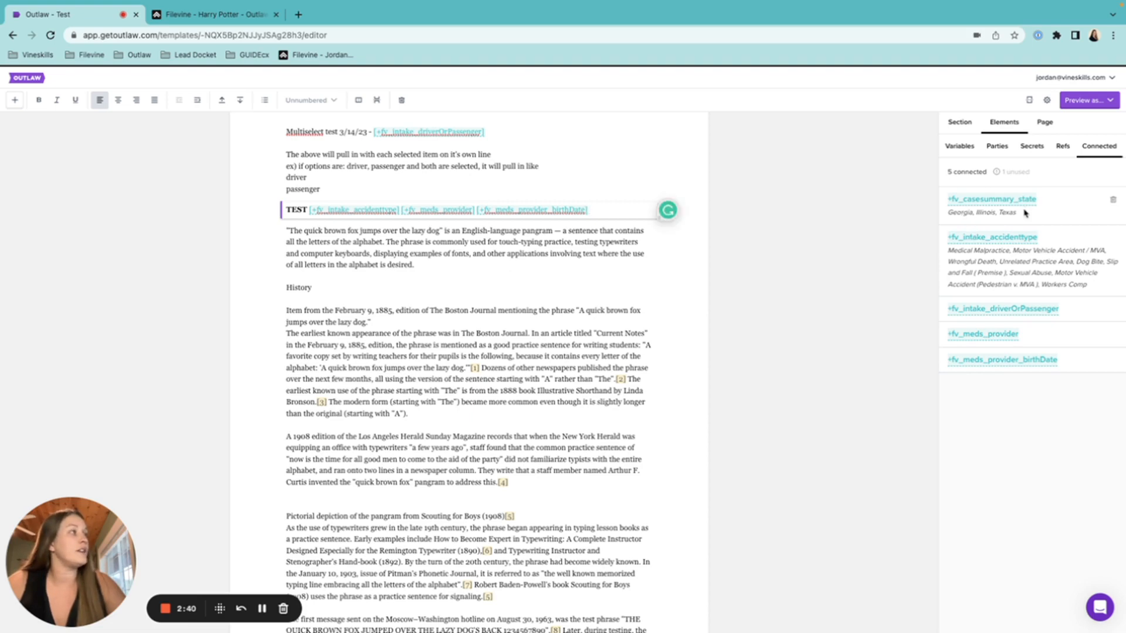
Remove +fv_casesummary_state from the connected fields, leaving four Filevine fields
left_click(656, 259)
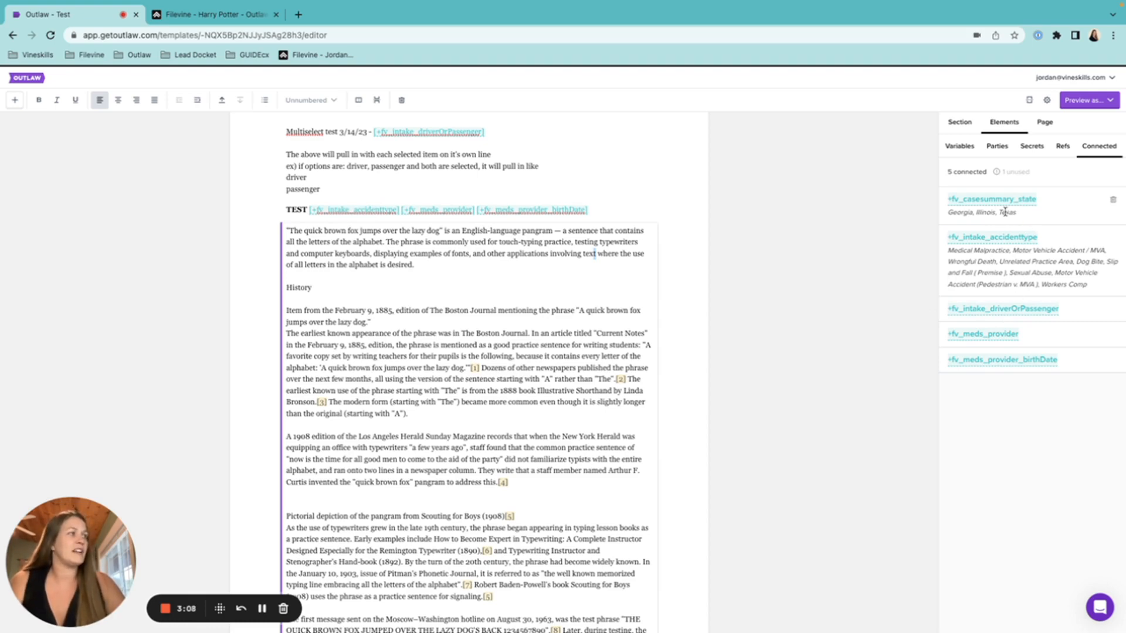
left_click(1113, 200)
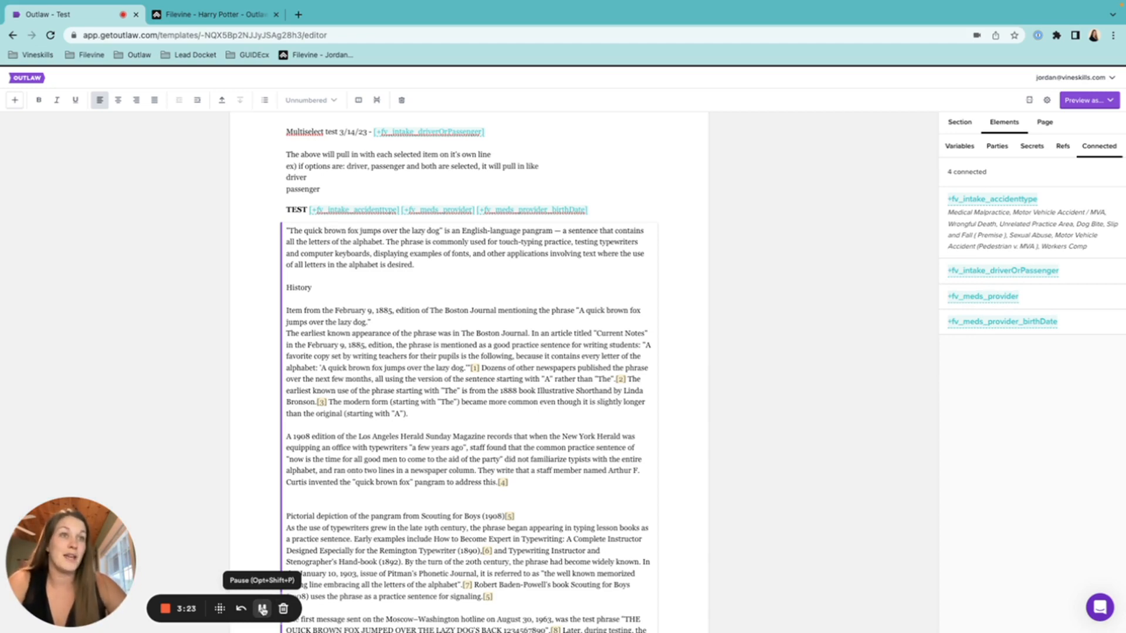
Break the text after 'desired.' so the pangram and the History text are separate sections
scroll(551, 454, "down", 1)
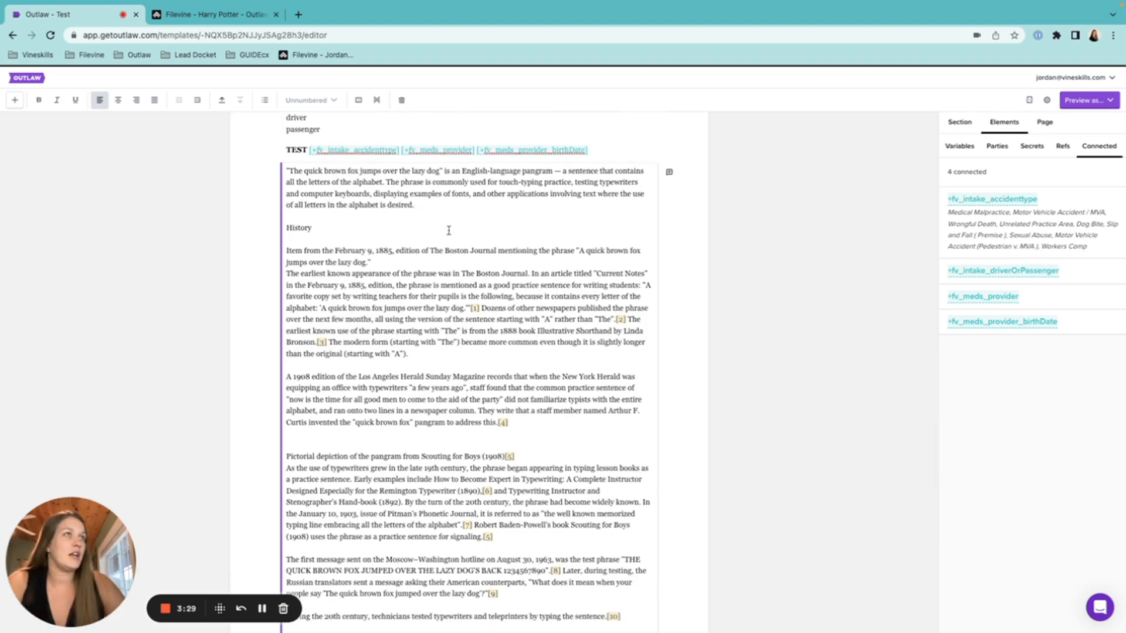
left_click(426, 203)
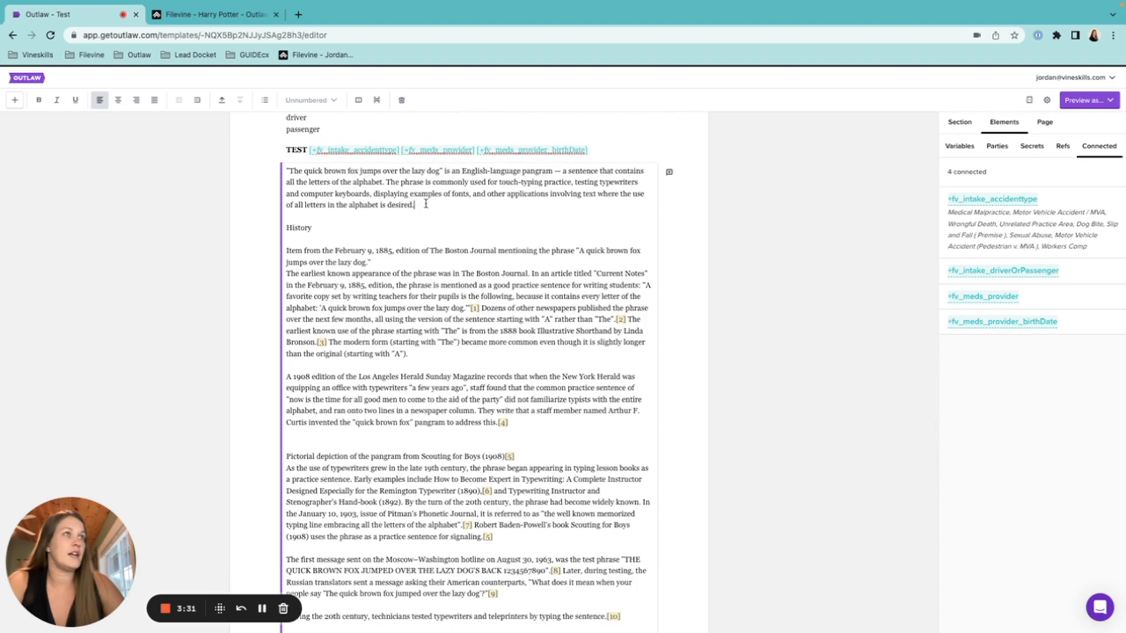
key("Return")
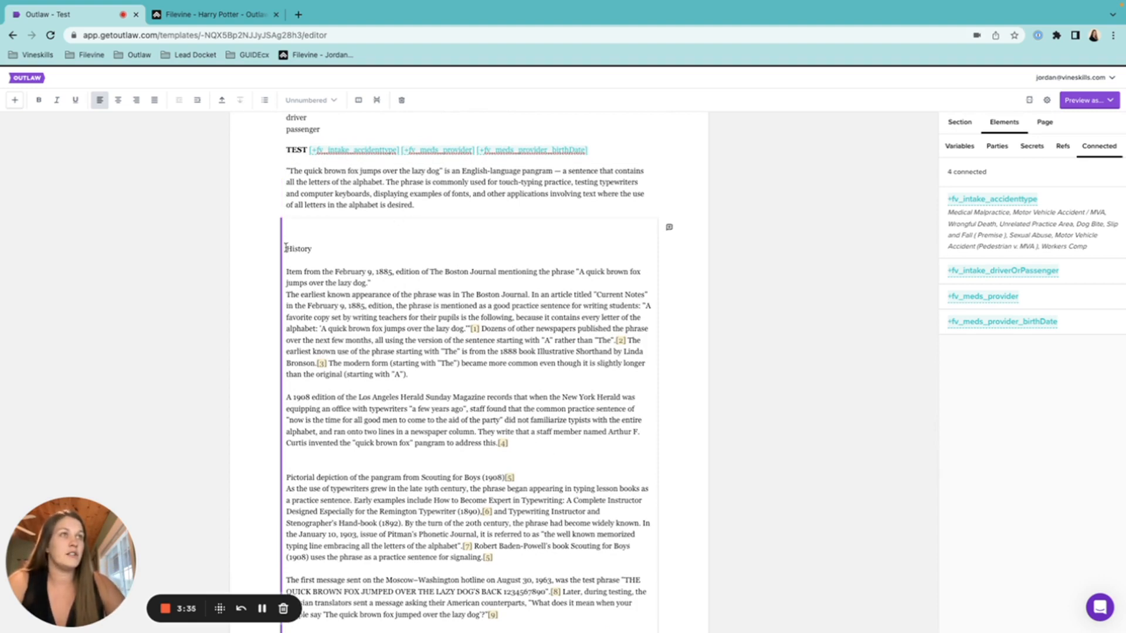
key("BackSpace")
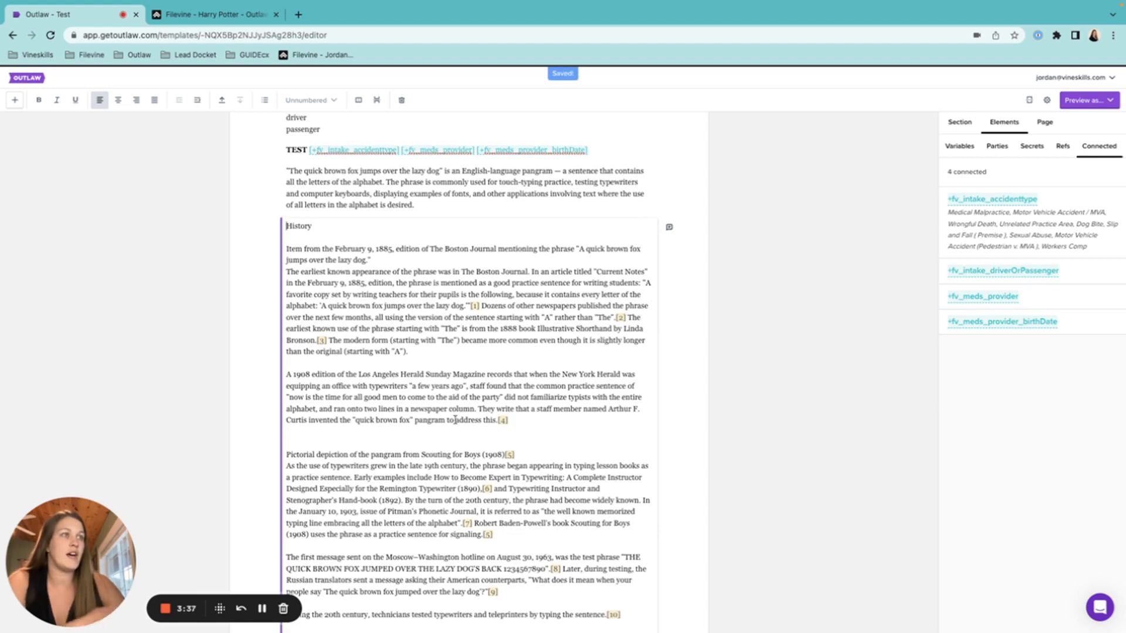
scroll(544, 461, "down", 3)
scroll(544, 463, "up", 4)
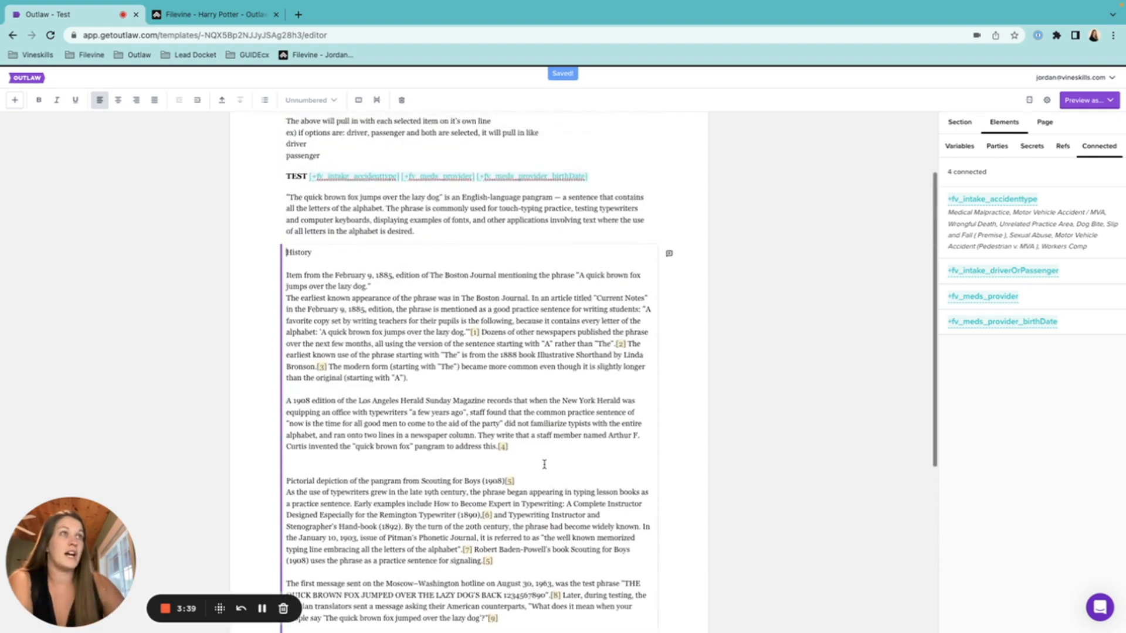
scroll(545, 464, "up", 1)
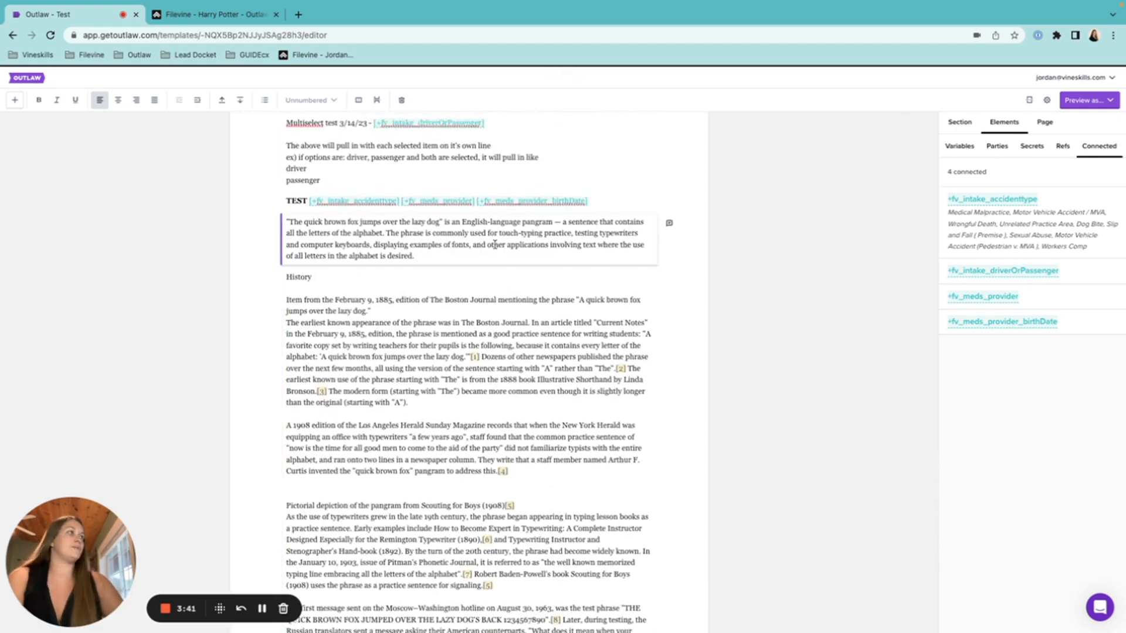
Condition the pangram section on fv_intake_accidenttype being Medical Malpractice
left_click(965, 124)
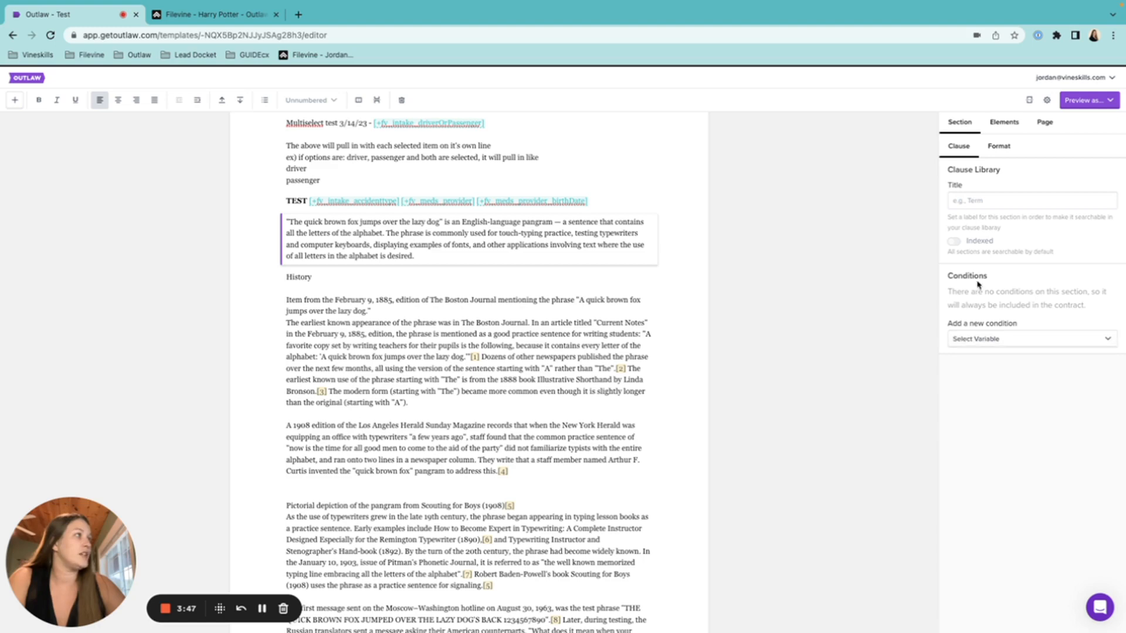
left_click(972, 342)
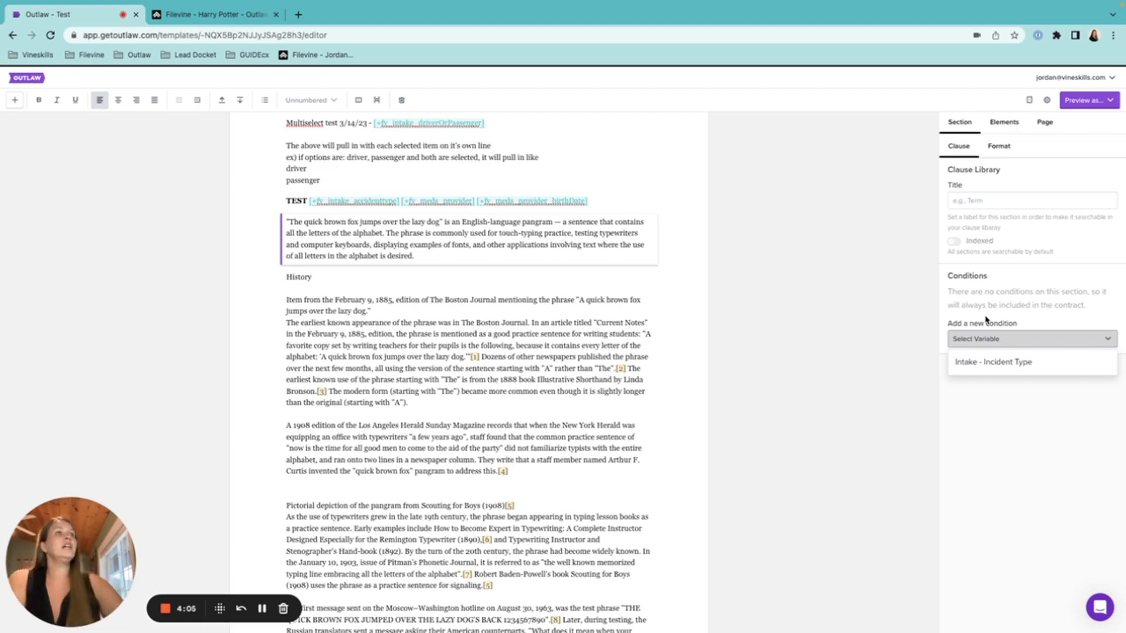
left_click(981, 362)
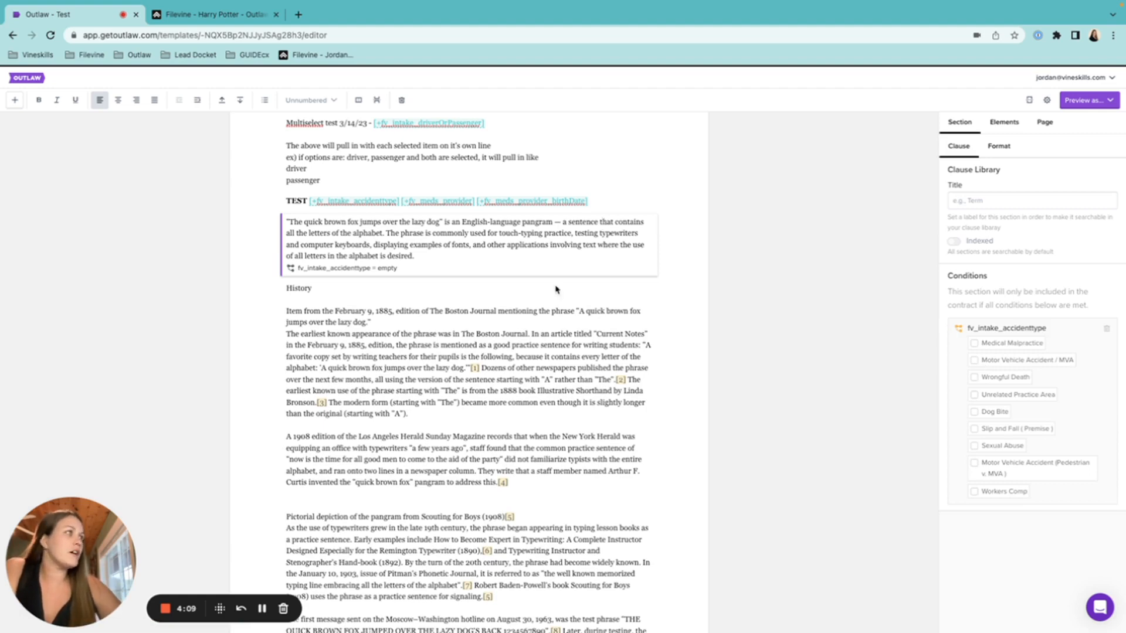
left_click(1000, 348)
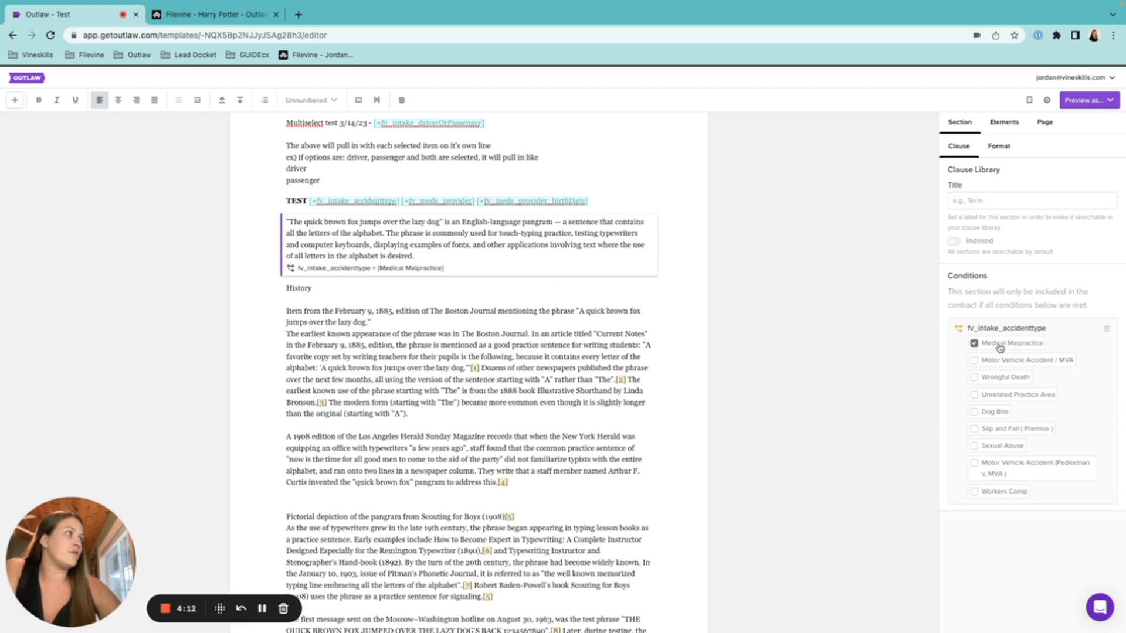
left_click(453, 319)
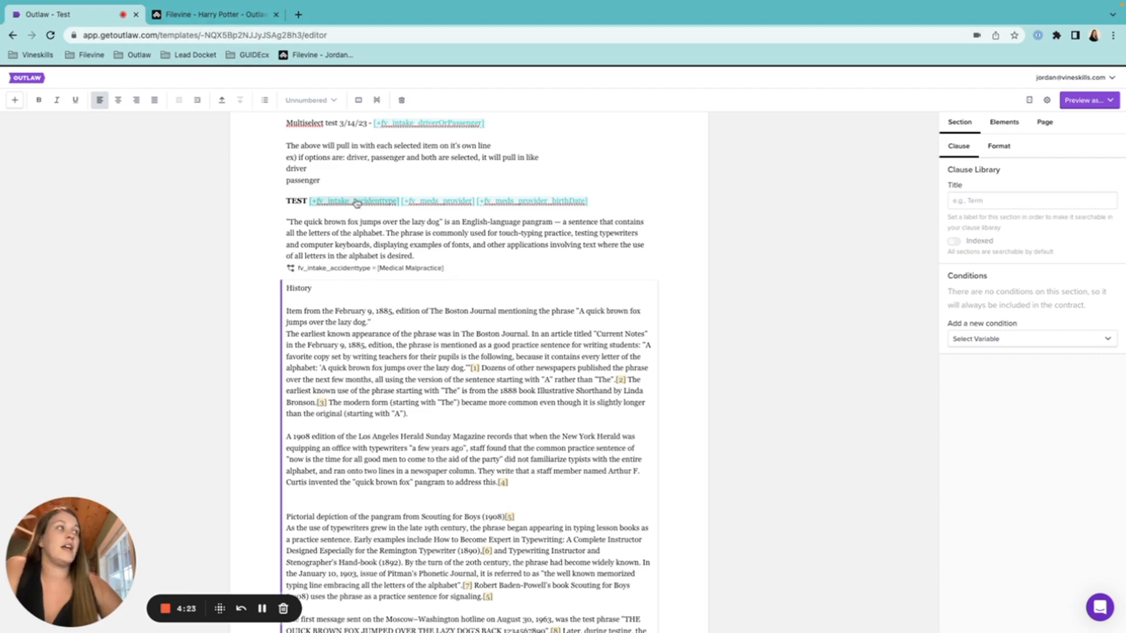
Add Dog Bite and Unrelated Practice Area to the pangram section's accident-type condition
left_click(387, 247)
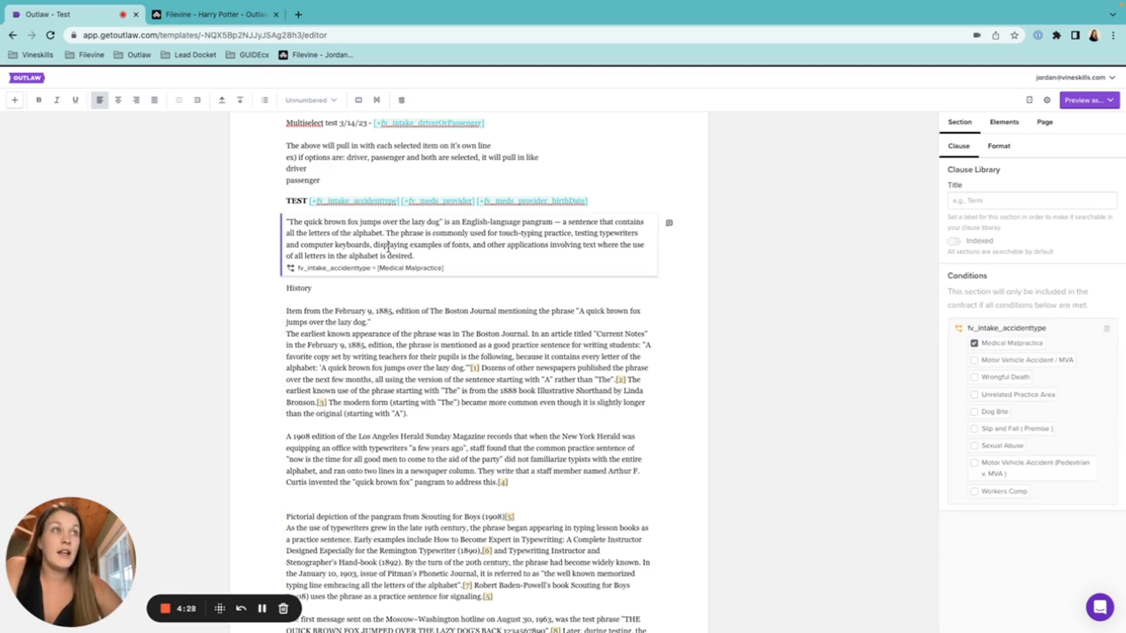
left_click(989, 415)
left_click(993, 397)
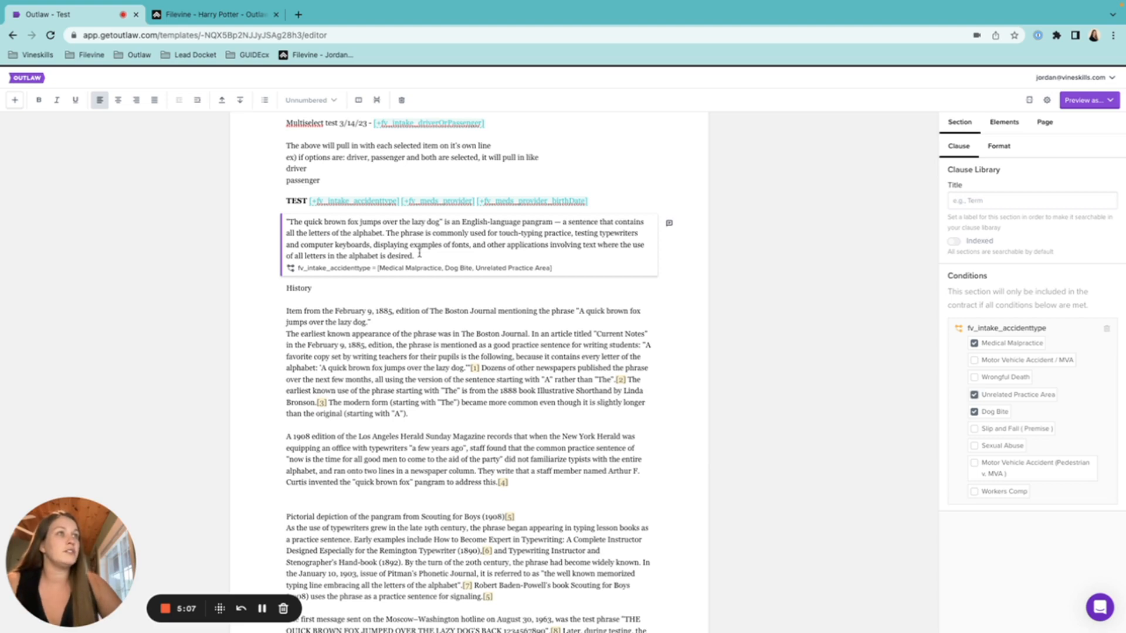
Copy the pangram text and start a new empty section below it
left_click_drag(416, 256, 281, 226)
key("ctrl+c")
left_click(481, 252)
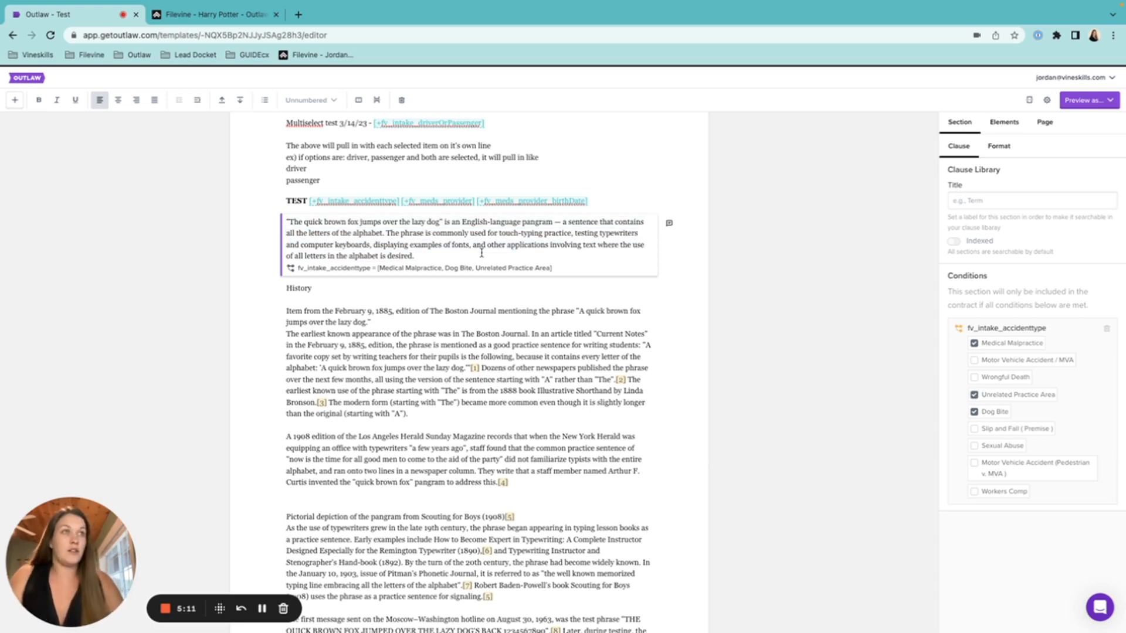
key("Return")
key("Return")
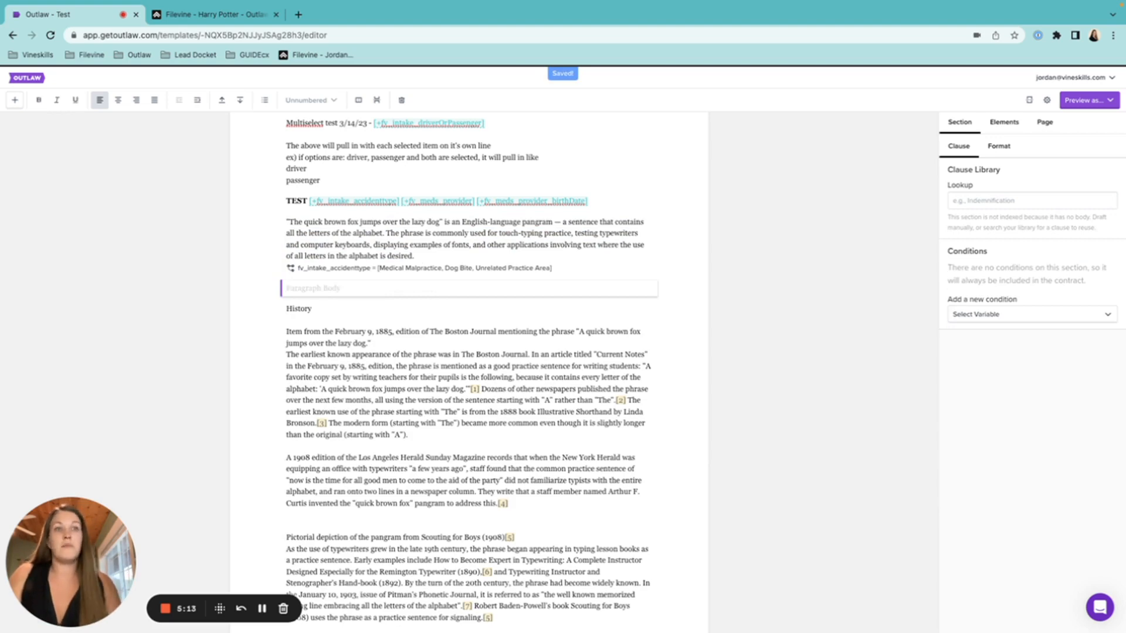
Paste the pangram into the new section and condition it on Intake - Accident Type being Wrongful Death
key("ctrl+v")
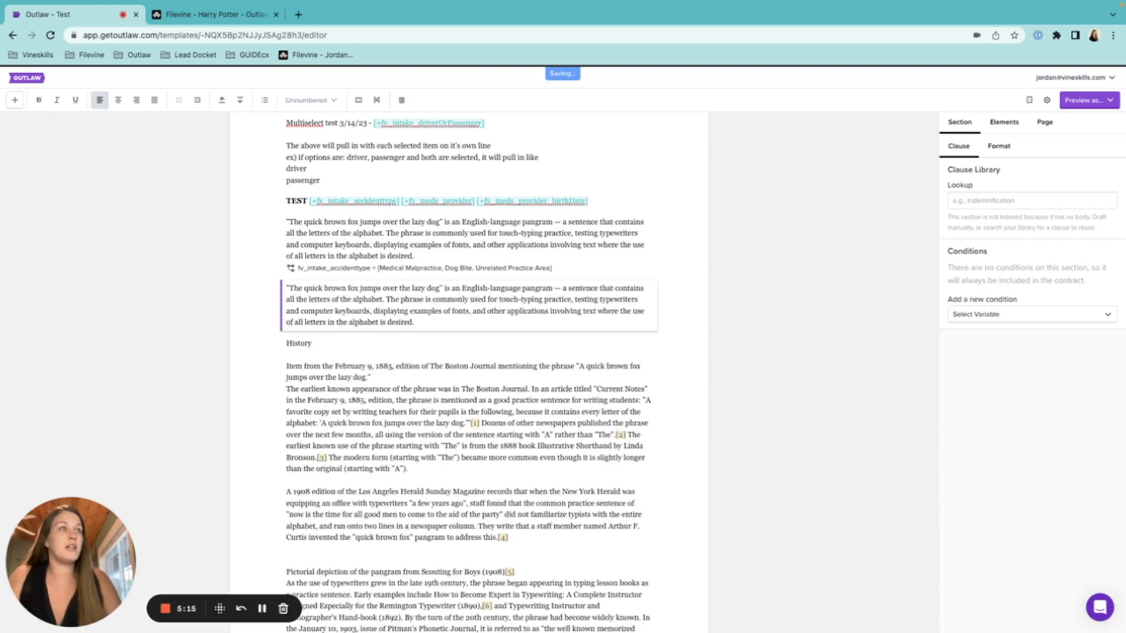
left_click(542, 297)
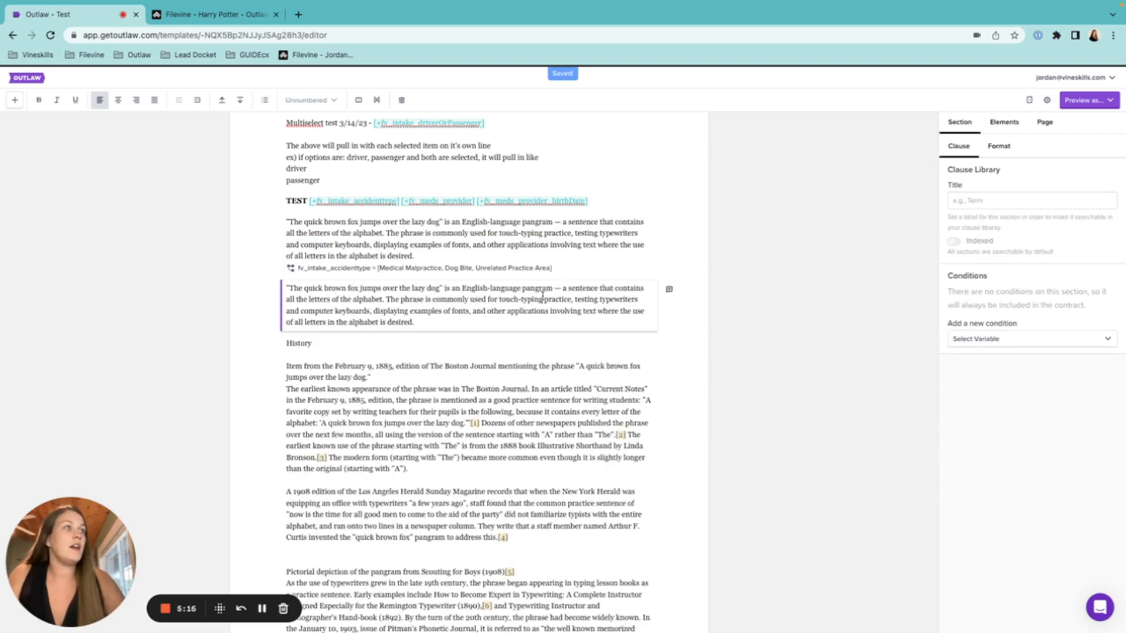
left_click(979, 345)
left_click(991, 361)
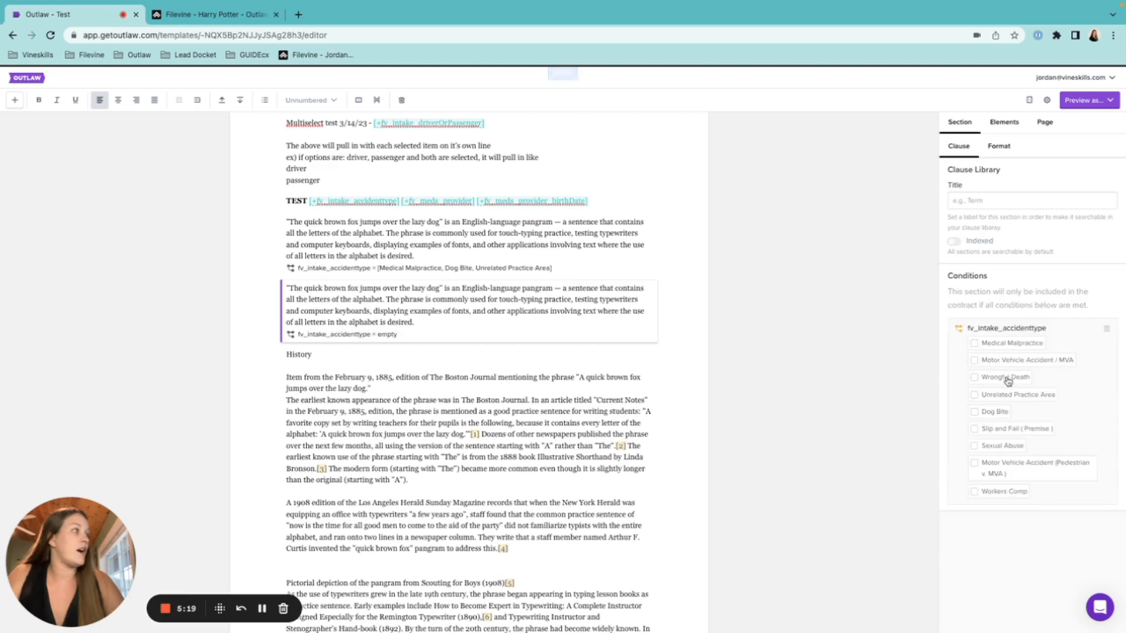
left_click(1007, 380)
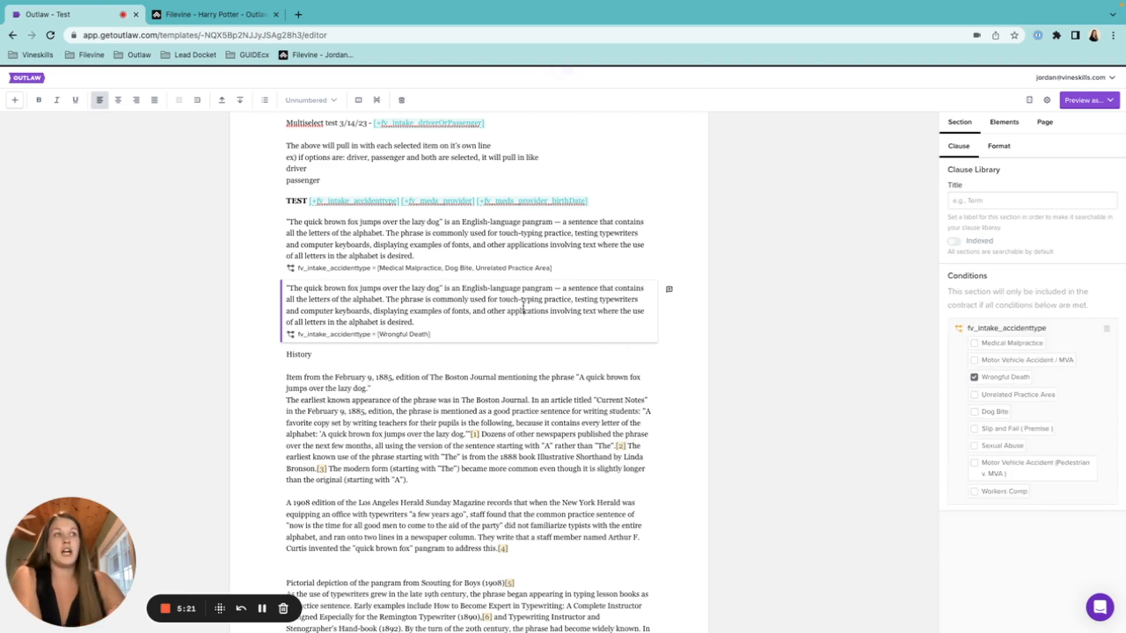
Replace 'brown' with 'red' in the Wrongful Death pangram copy
double_click(347, 287)
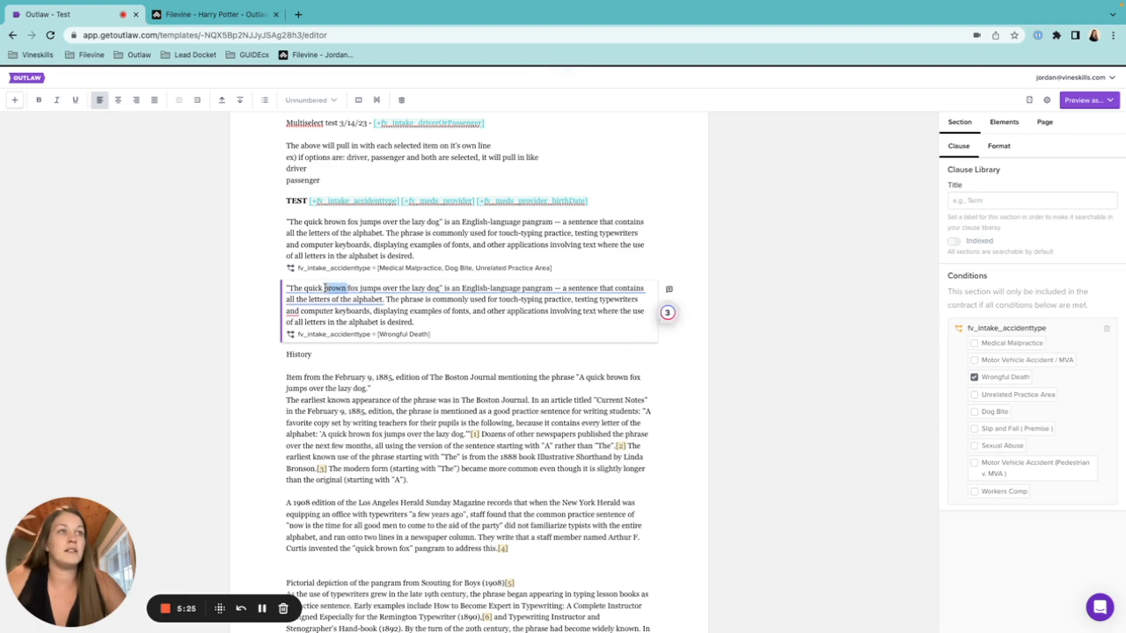
type("red")
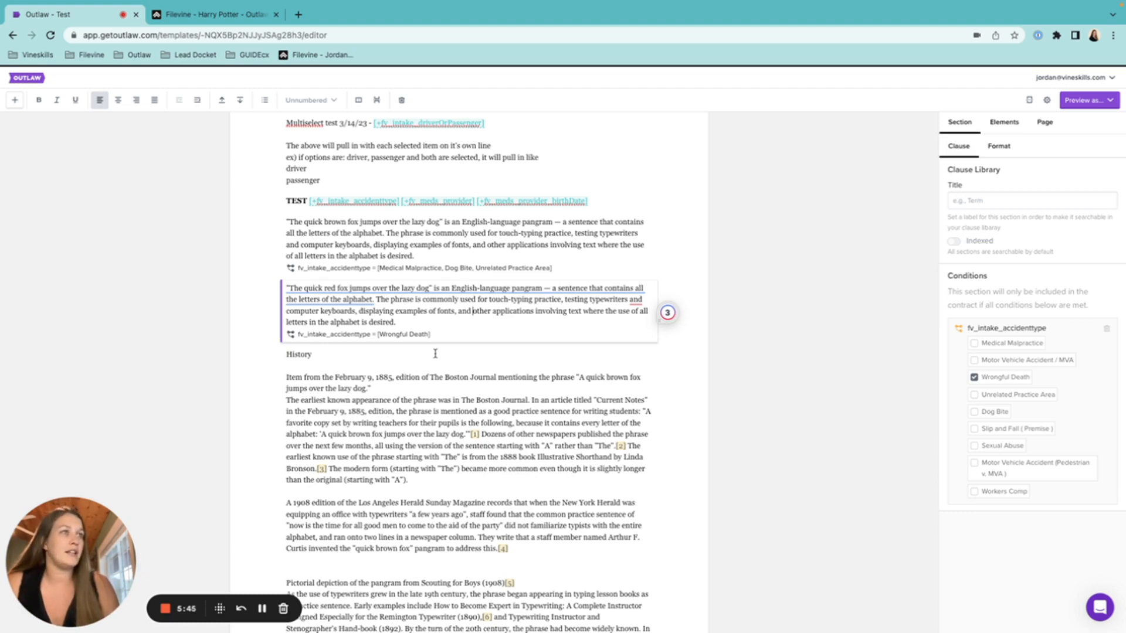
left_click(435, 378)
scroll(613, 431, "down", 1)
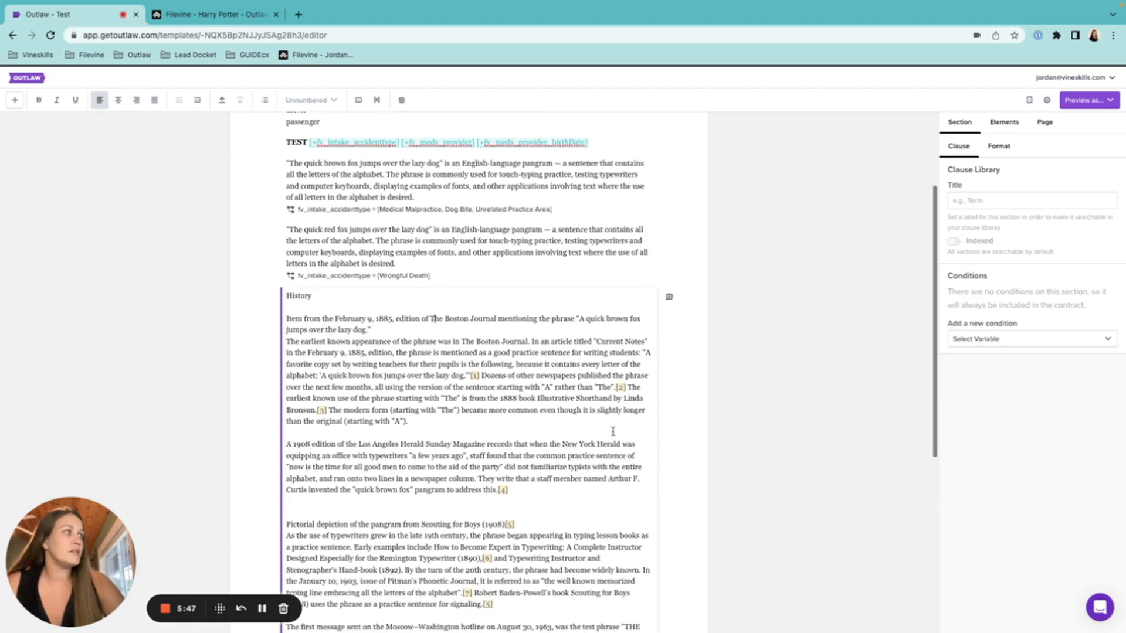
left_click(1020, 339)
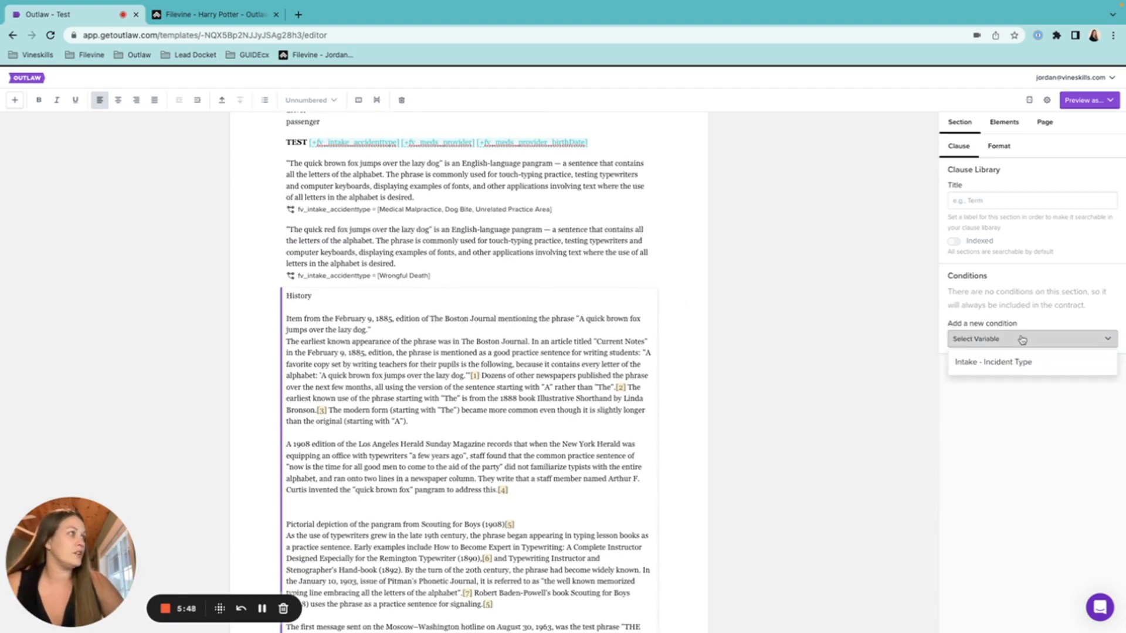
left_click(1014, 364)
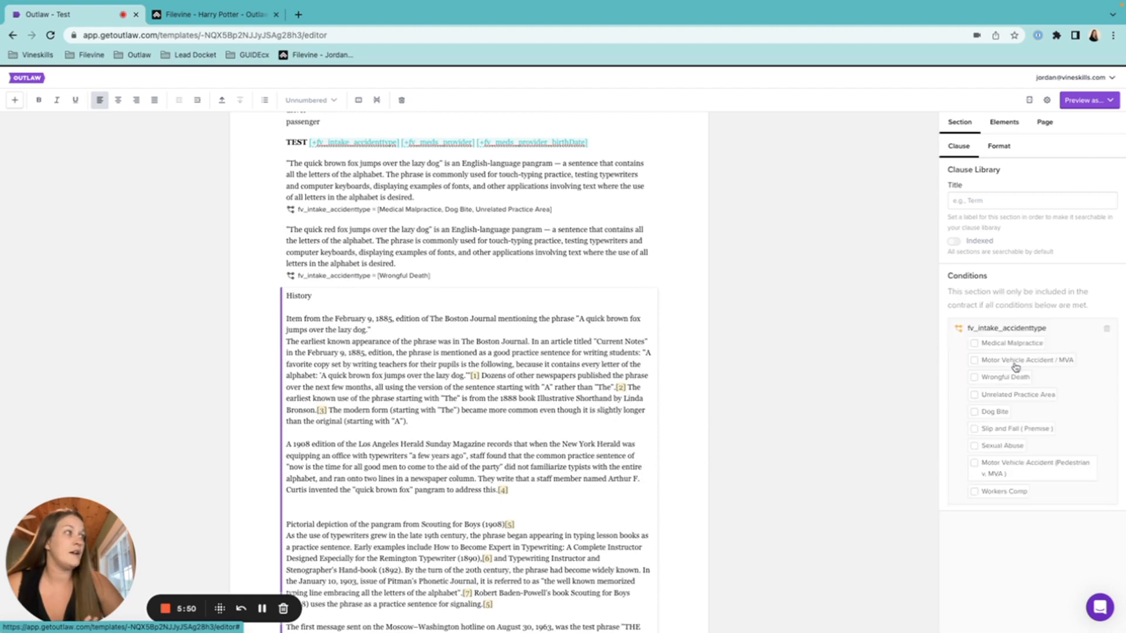
left_click(998, 493)
left_click(995, 467)
left_click(997, 445)
left_click(992, 431)
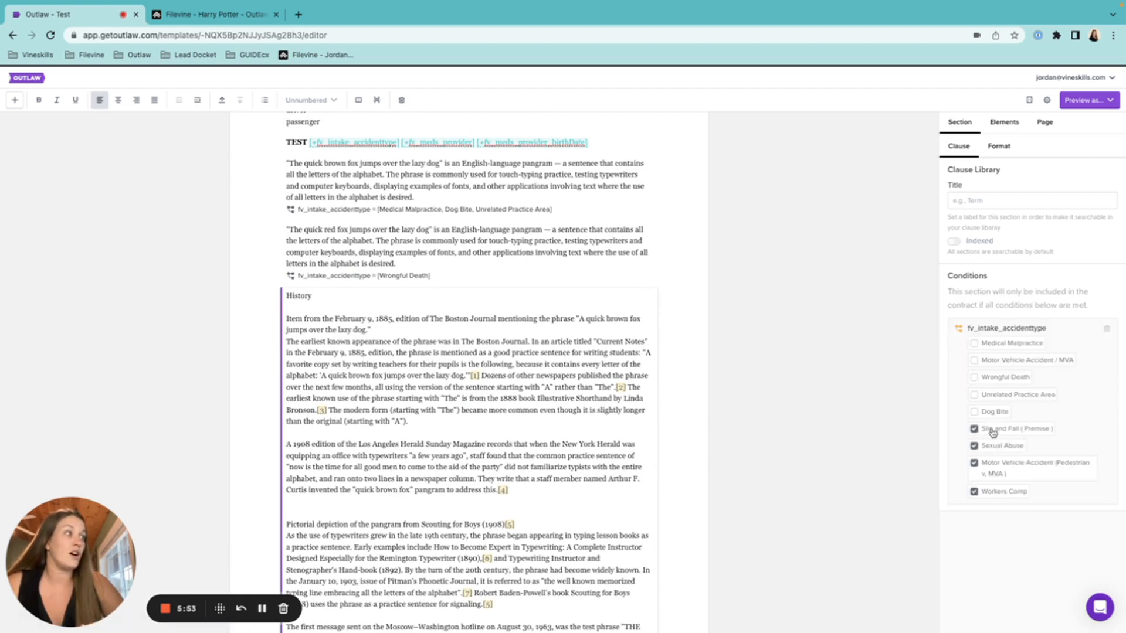
scroll(839, 446, "down", 4)
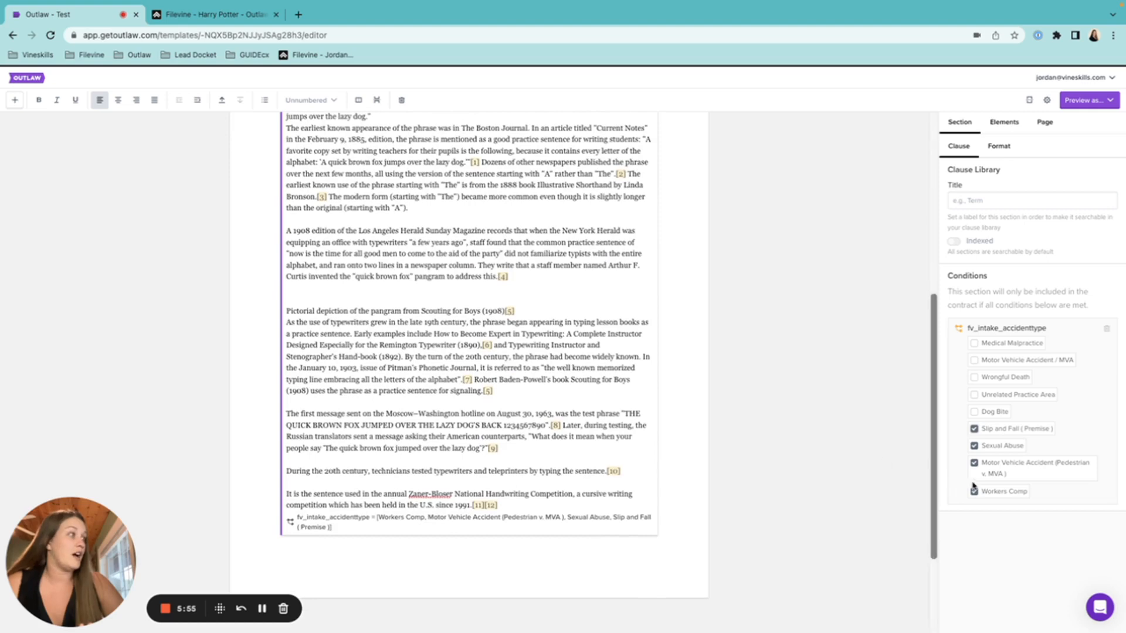
left_click(975, 491)
left_click(976, 464)
left_click(978, 430)
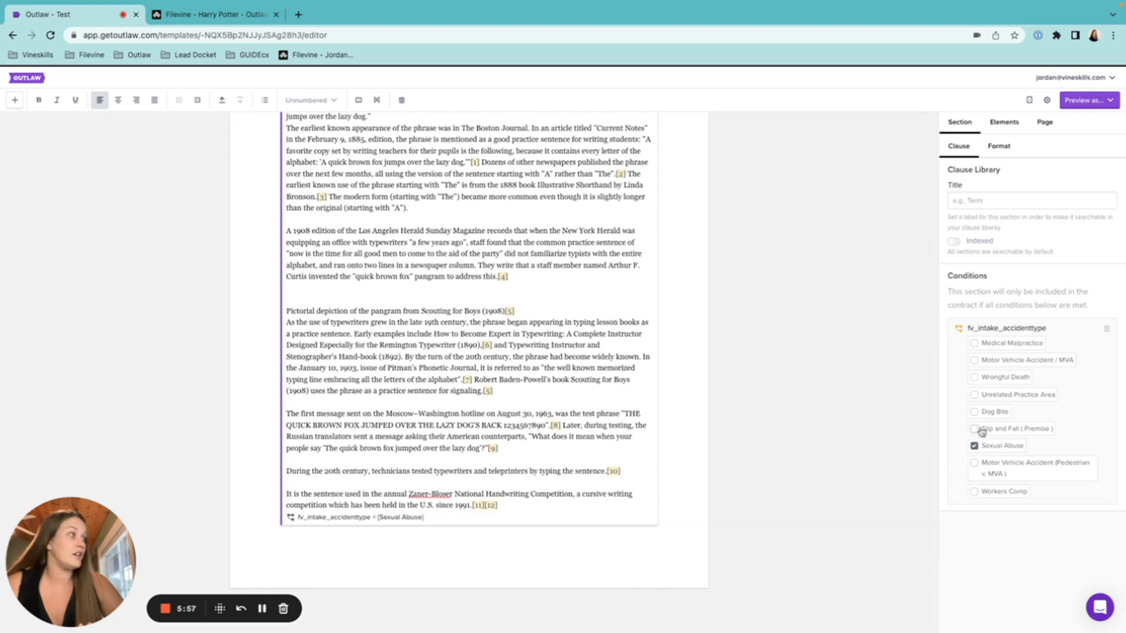
left_click(974, 446)
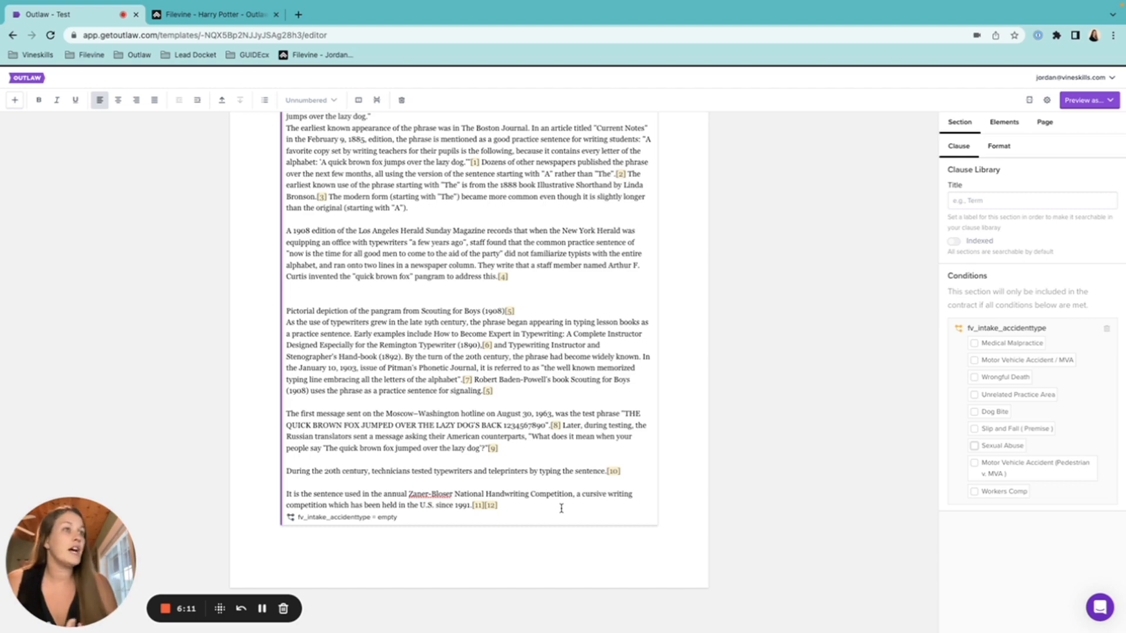
left_click(1107, 329)
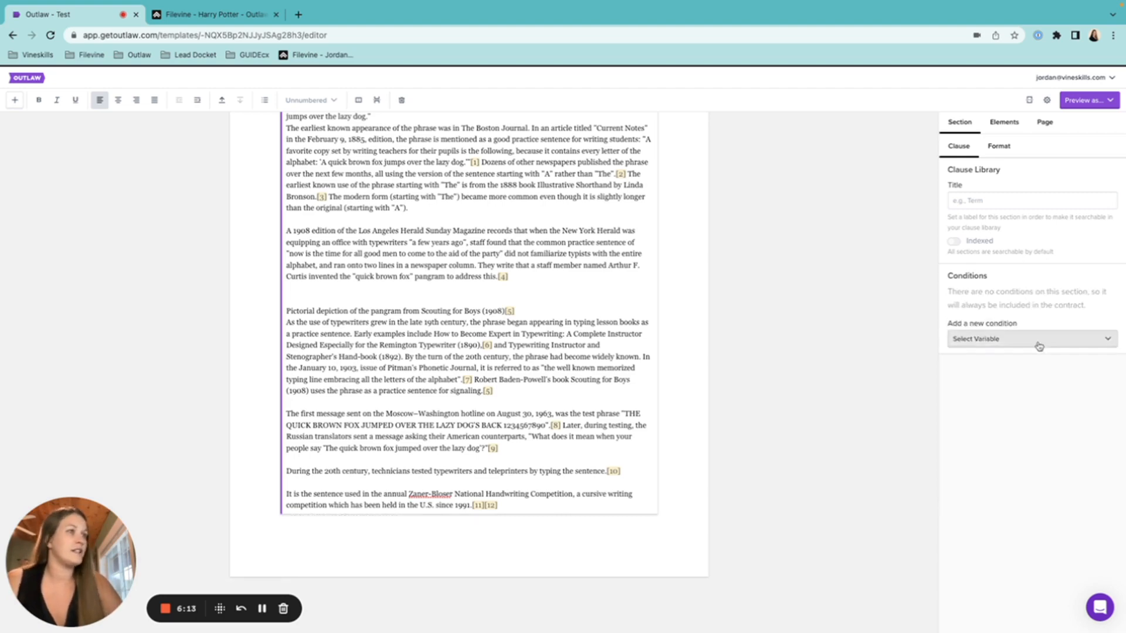
scroll(419, 447, "up", 5)
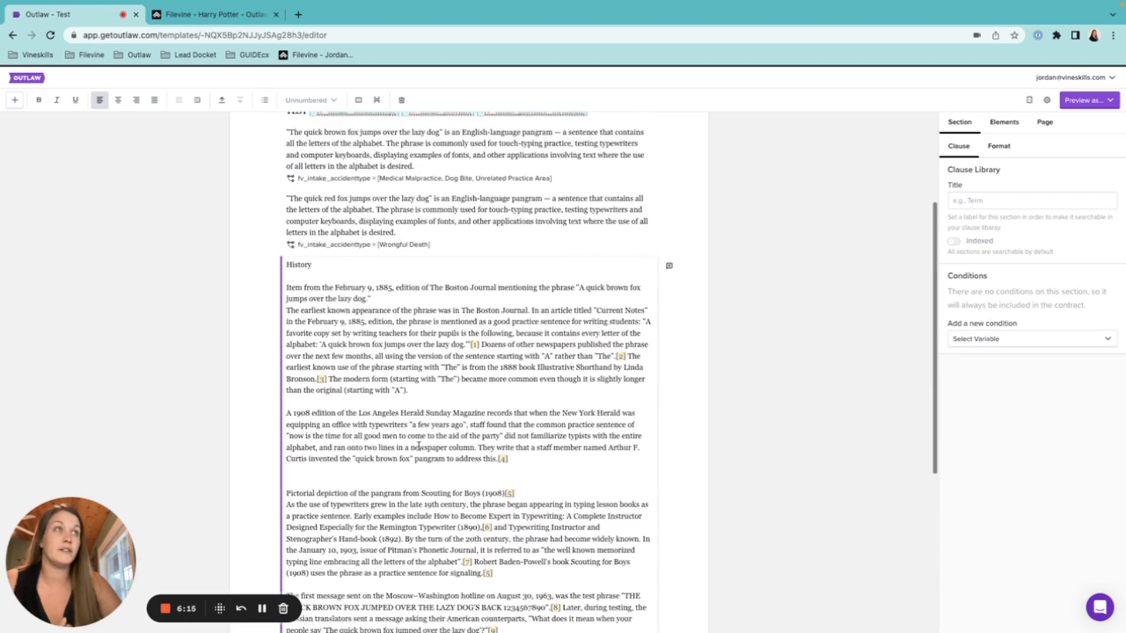
left_click(427, 237)
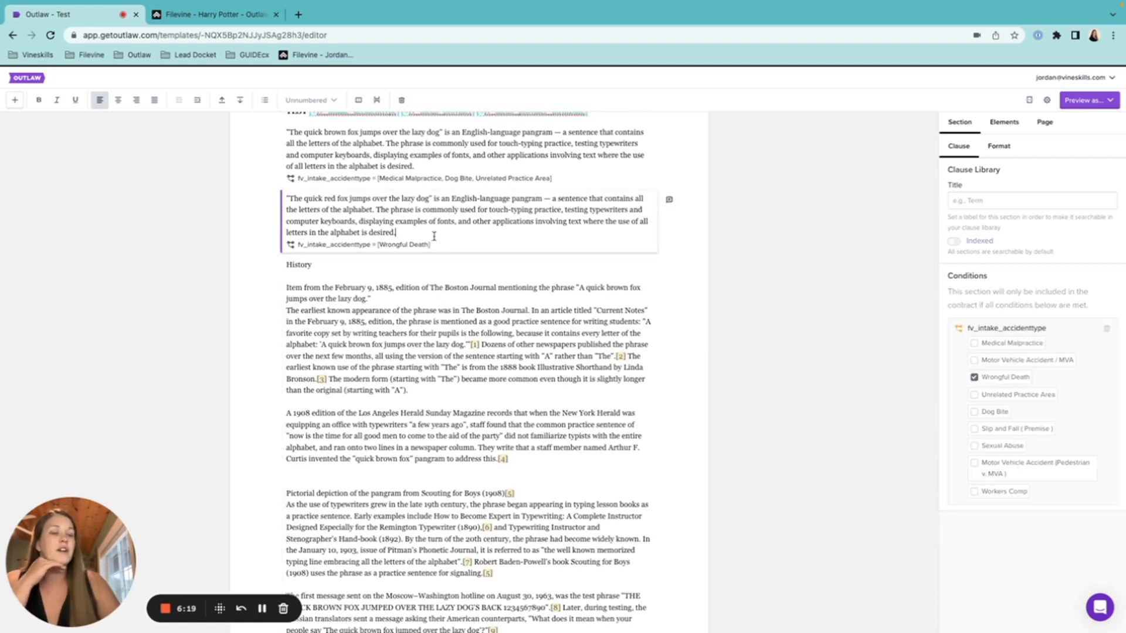
Add a section below the red fox paragraph containing the [#list] and [#offices] variables
key("Return")
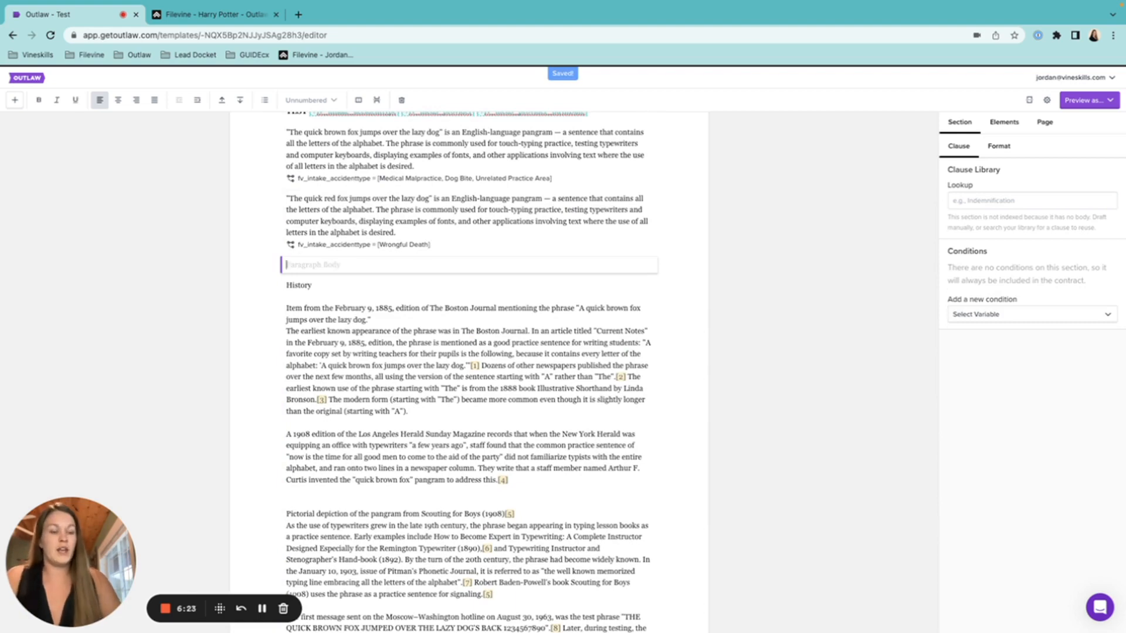
type("[")
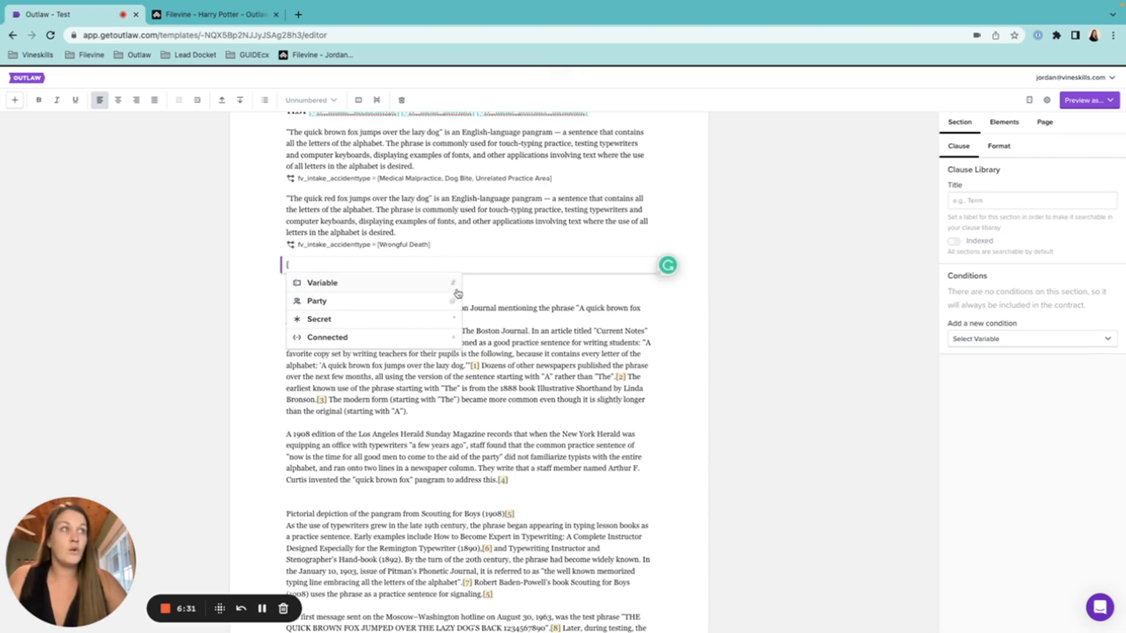
type("#")
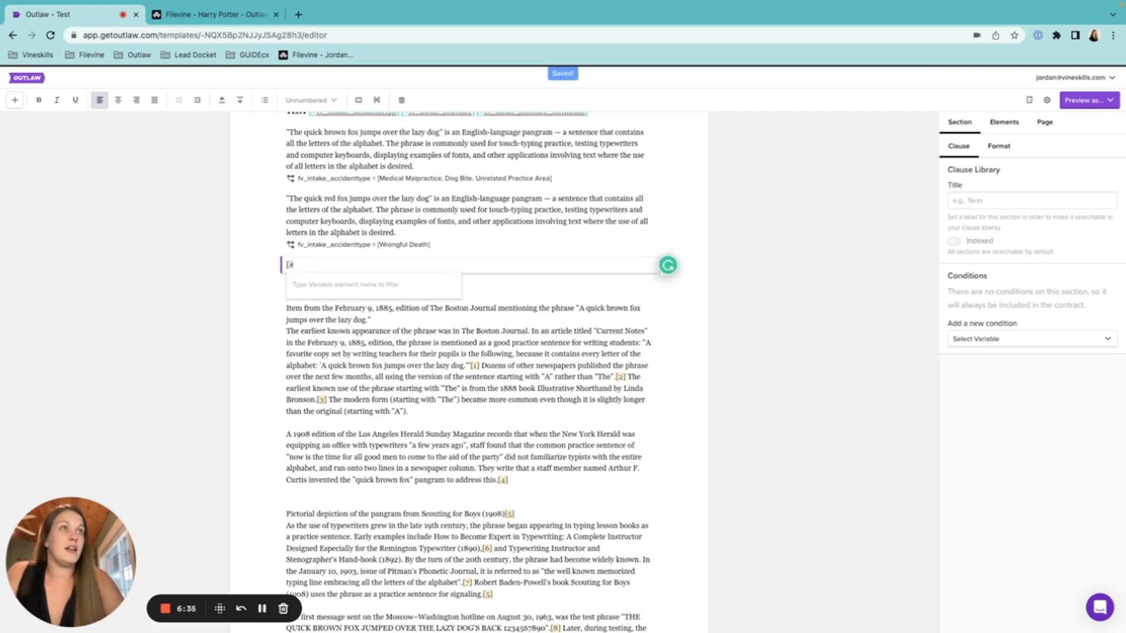
type("list")
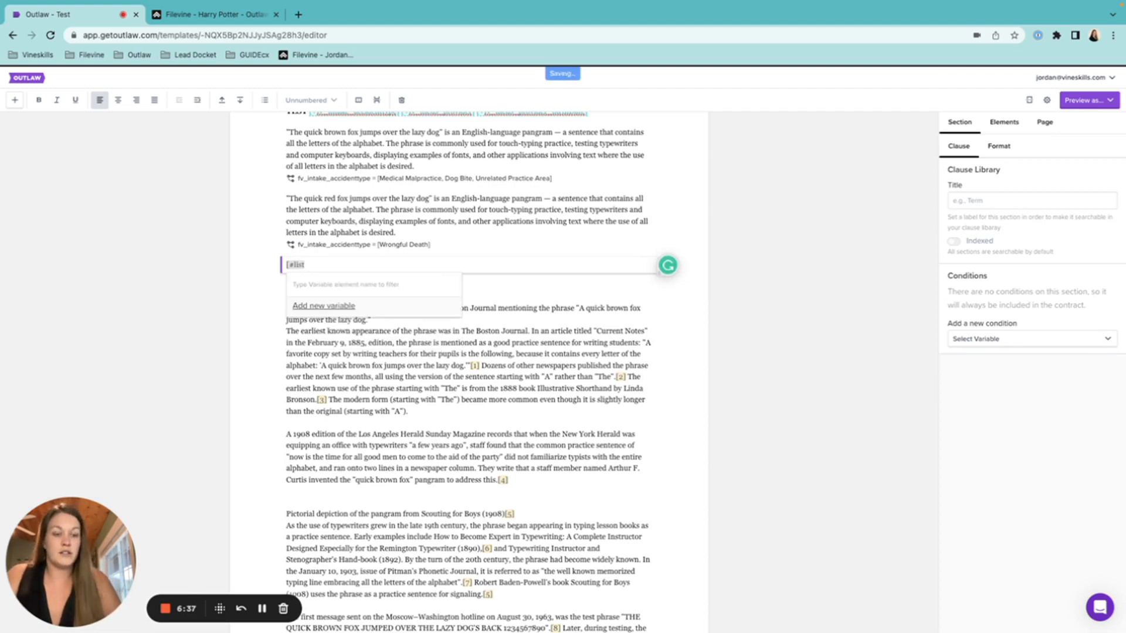
type("]")
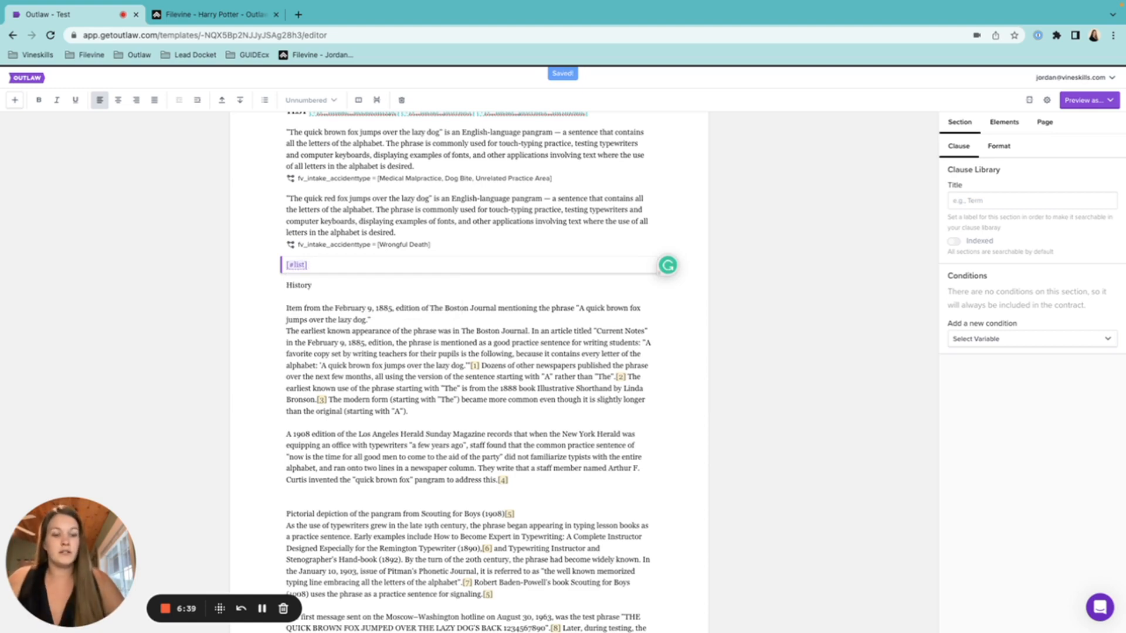
type(" [#olif")
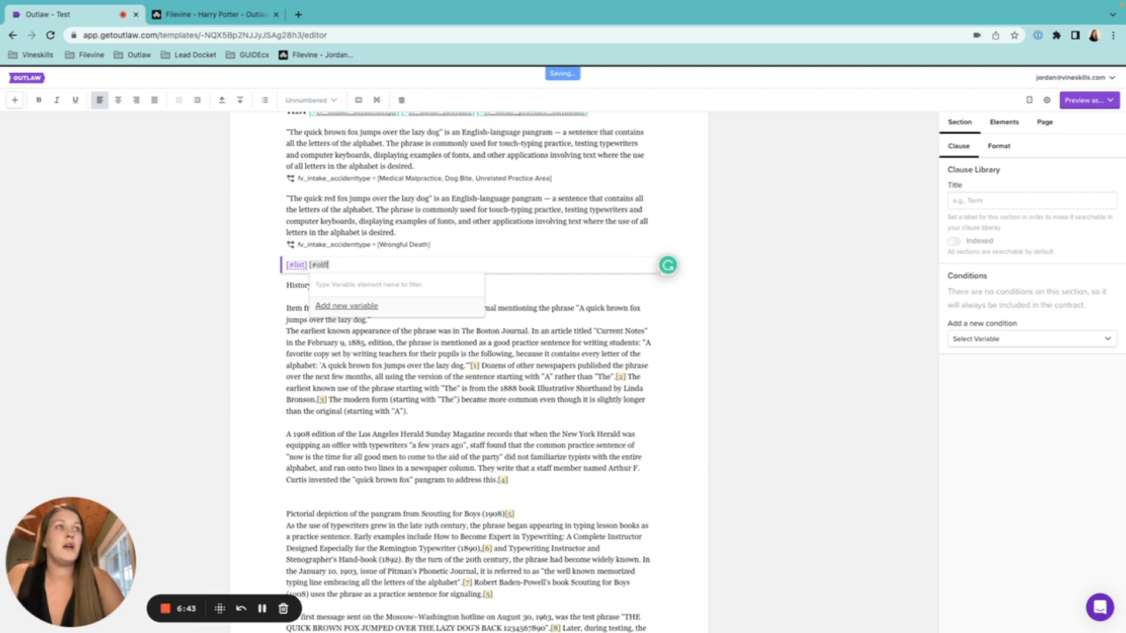
key("BackSpace")
key("BackSpace")
key("BackSpace")
type("ffices")
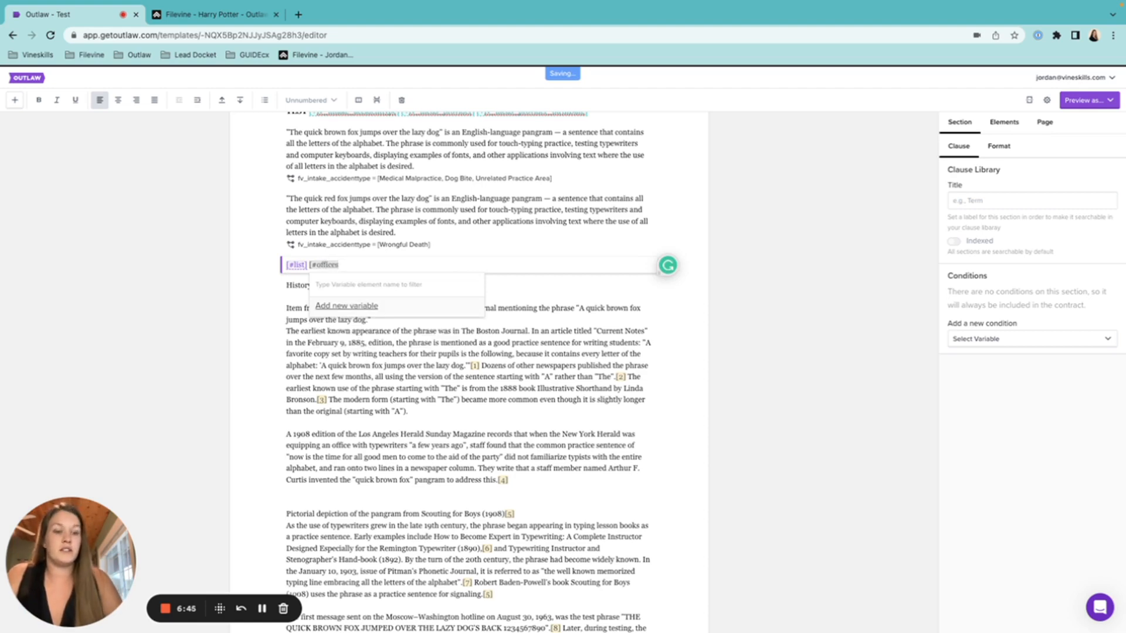
type("]")
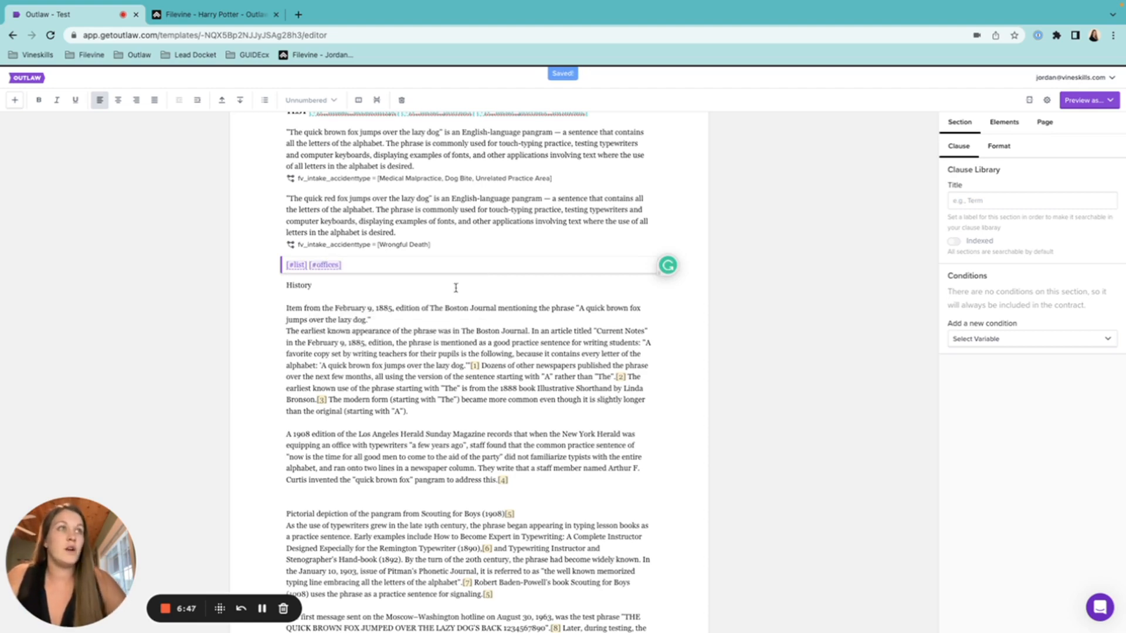
left_click(326, 267)
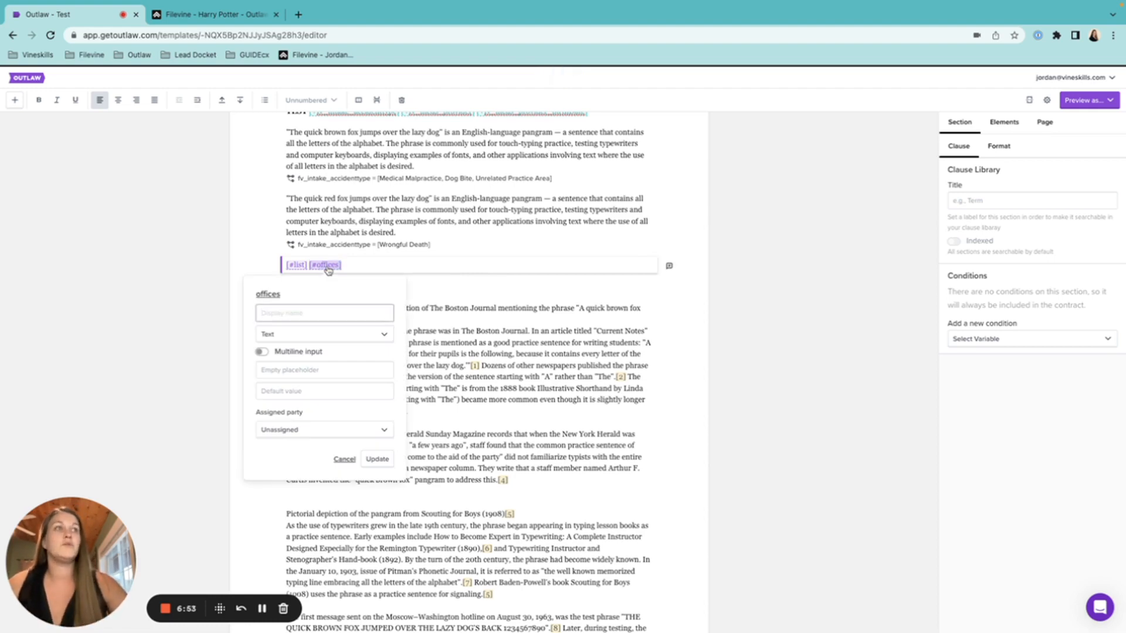
Make offices a list variable with the options Texas and Arizona
left_click(368, 334)
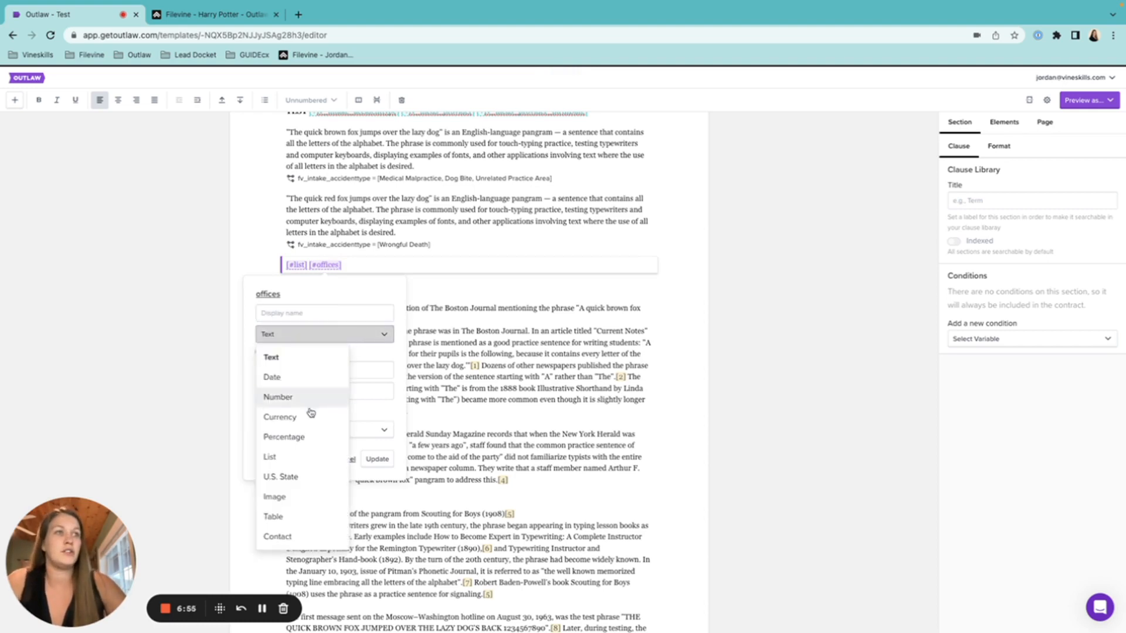
left_click(292, 463)
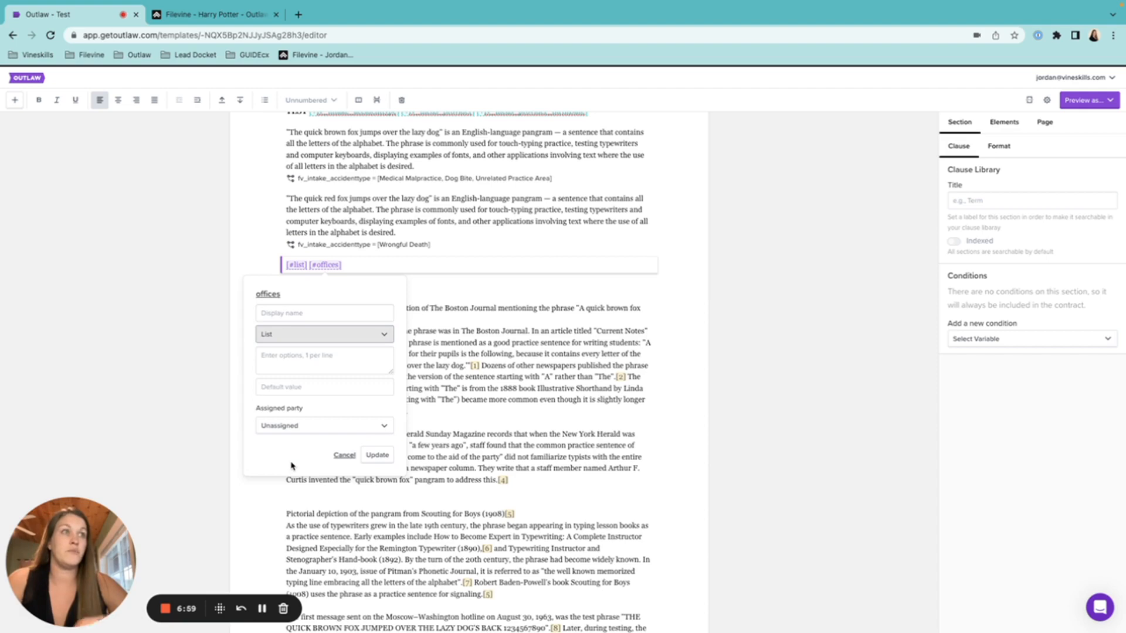
left_click(290, 360)
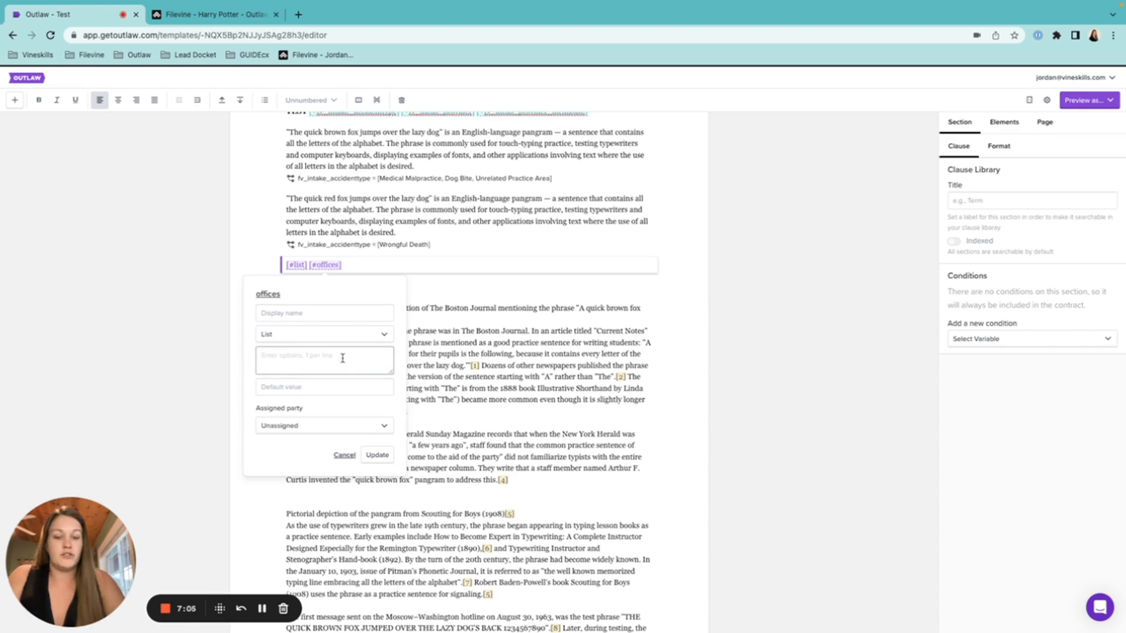
type("Texas")
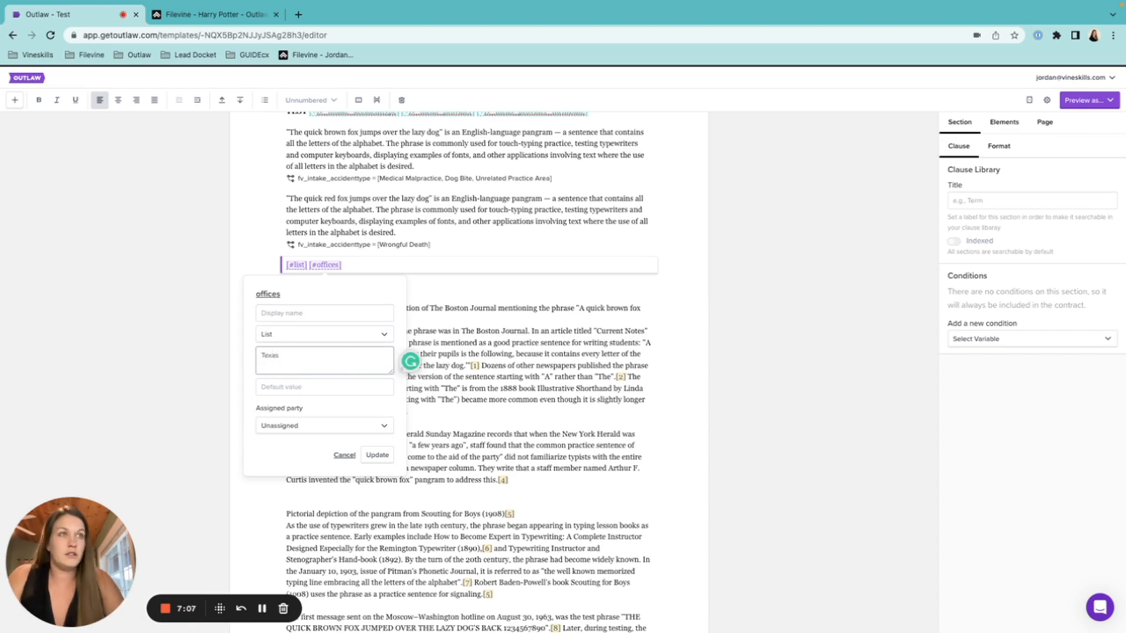
key("Return")
type("Arizona")
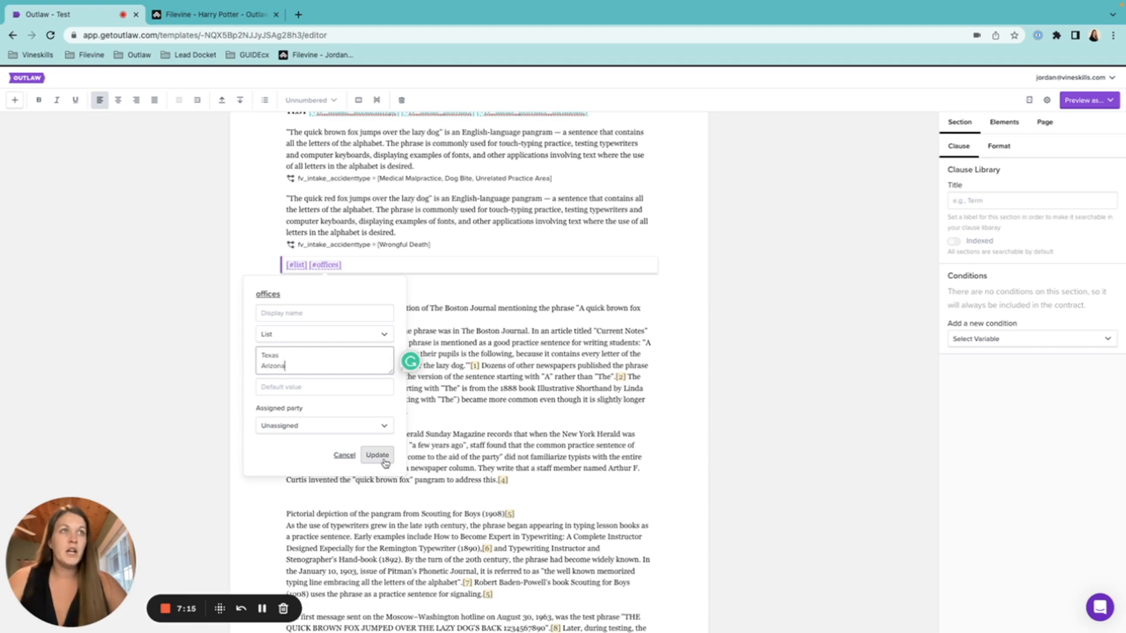
Default it to Texas, name it List of Offices, leave it unassigned, and save
left_click(358, 387)
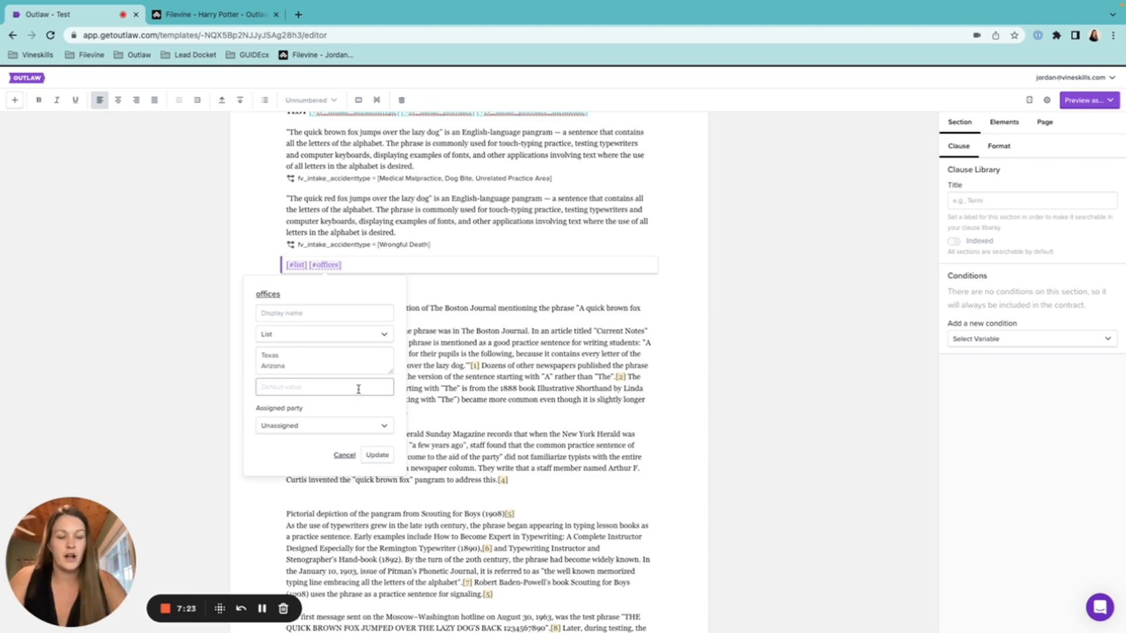
type("Texas")
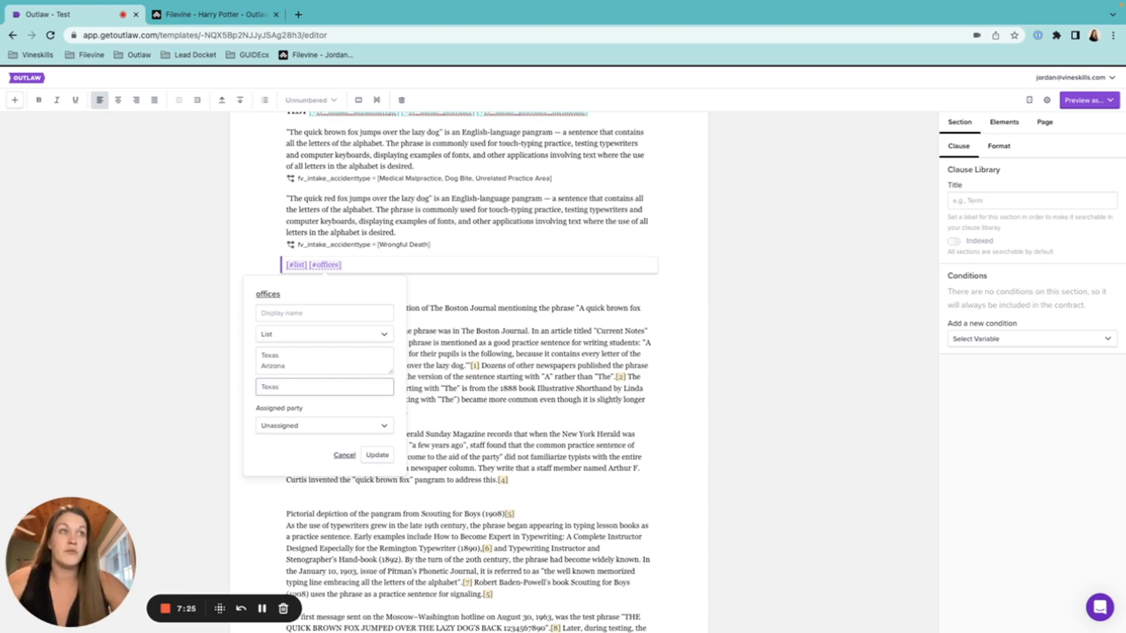
left_click(321, 313)
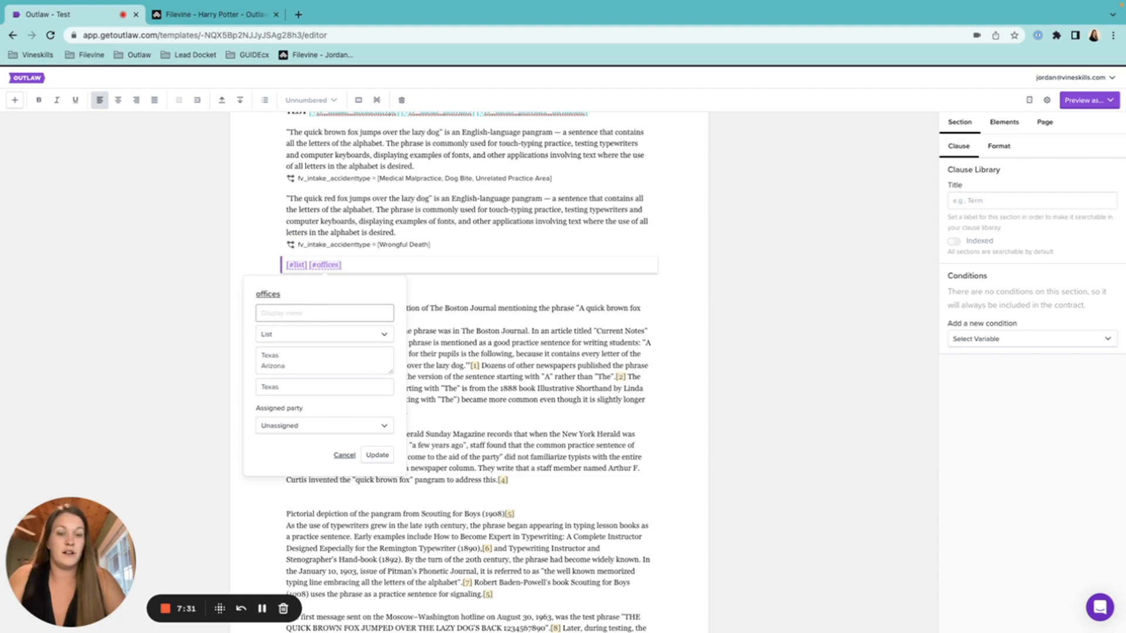
type("List of Offices")
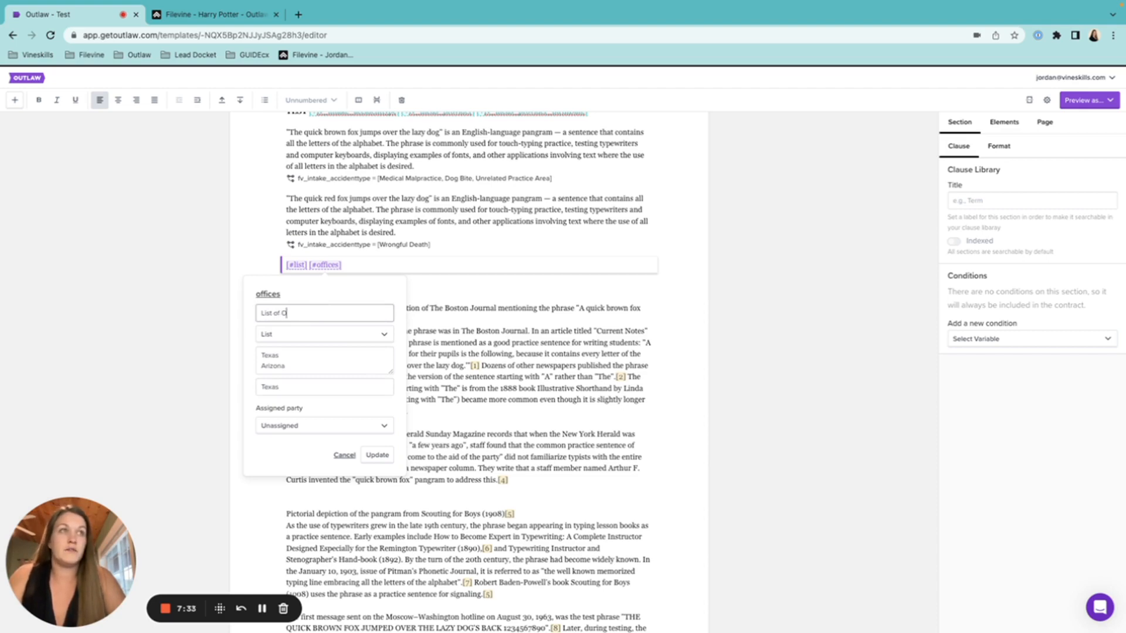
left_click(327, 428)
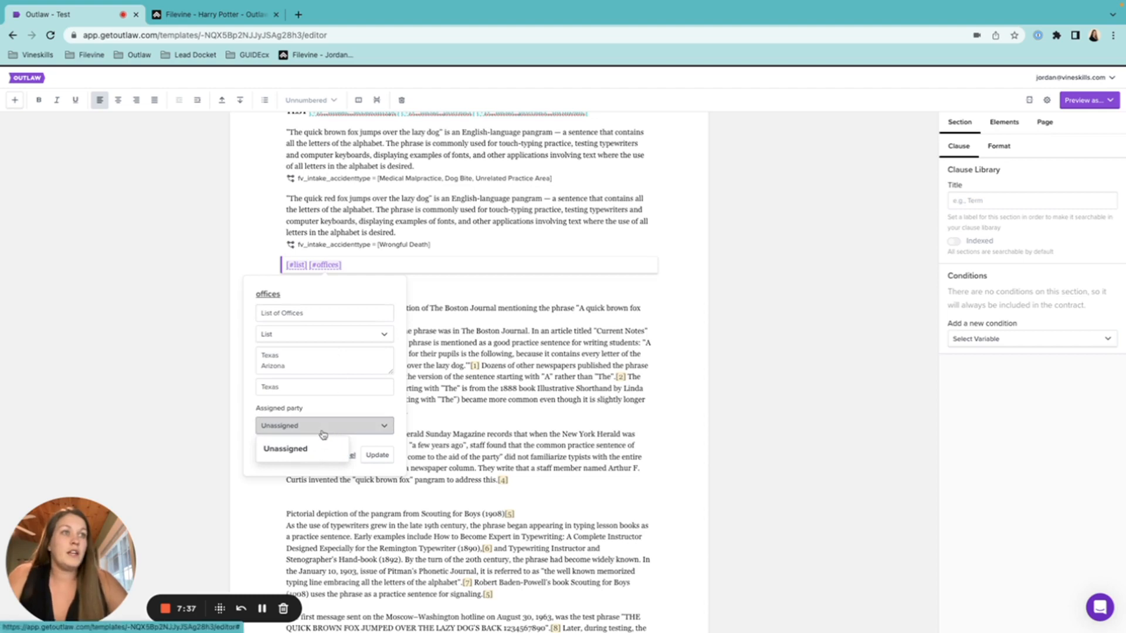
left_click(335, 412)
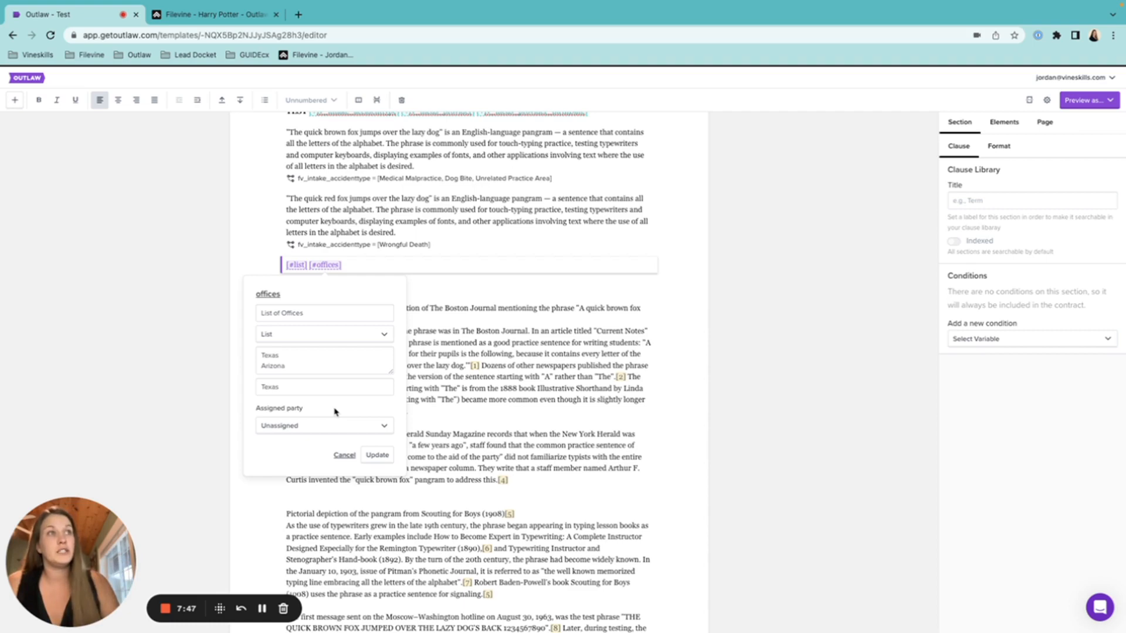
left_click(376, 455)
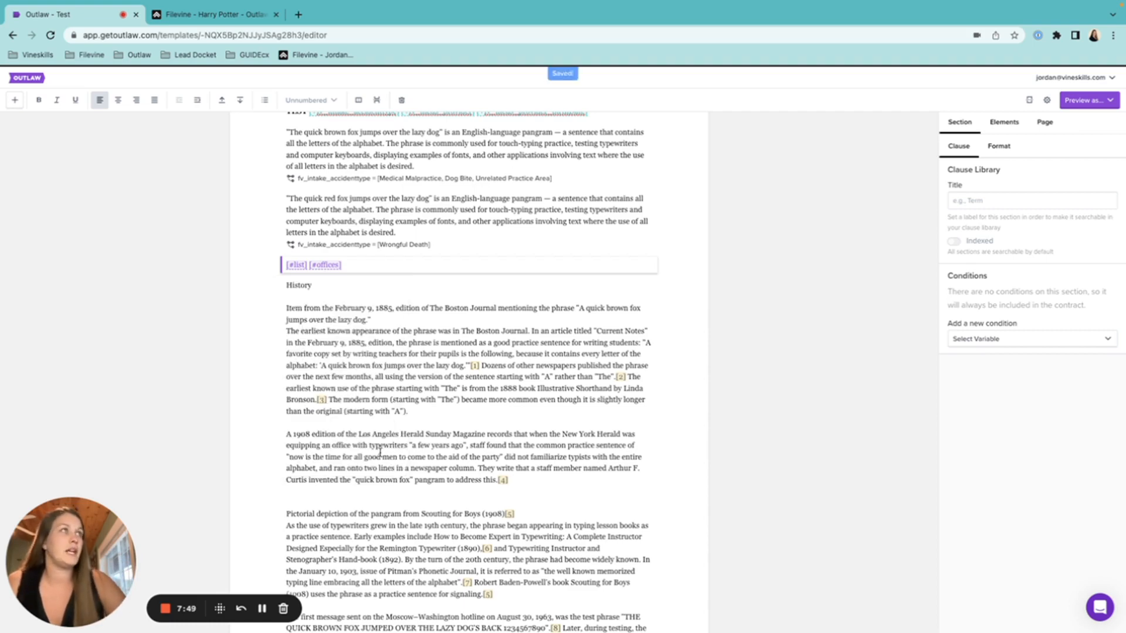
left_click(989, 340)
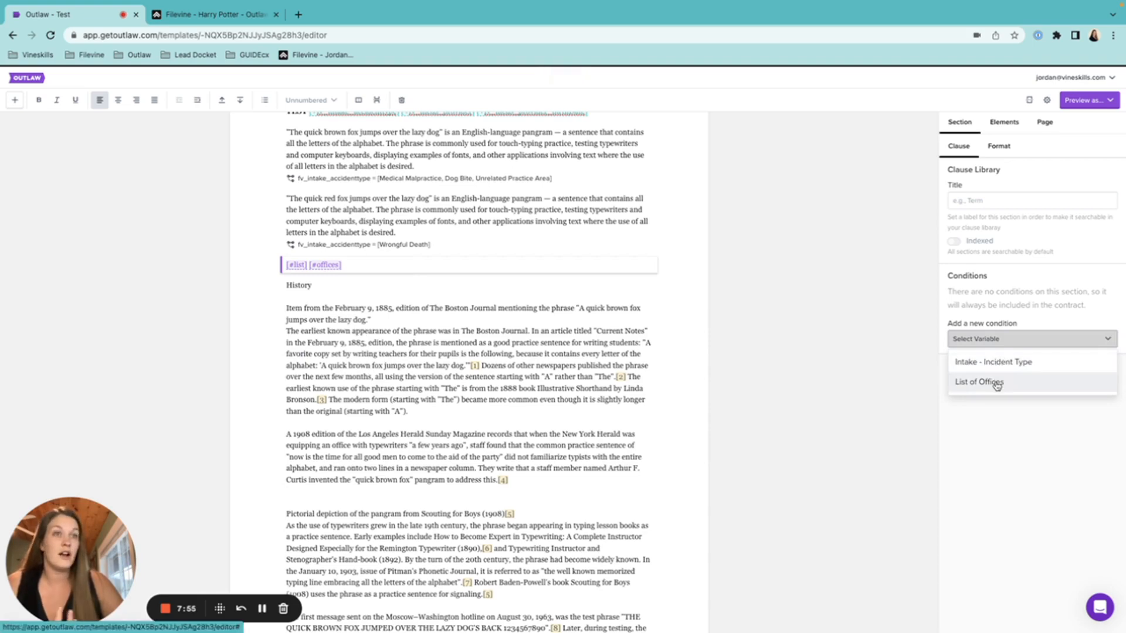
left_click(299, 267)
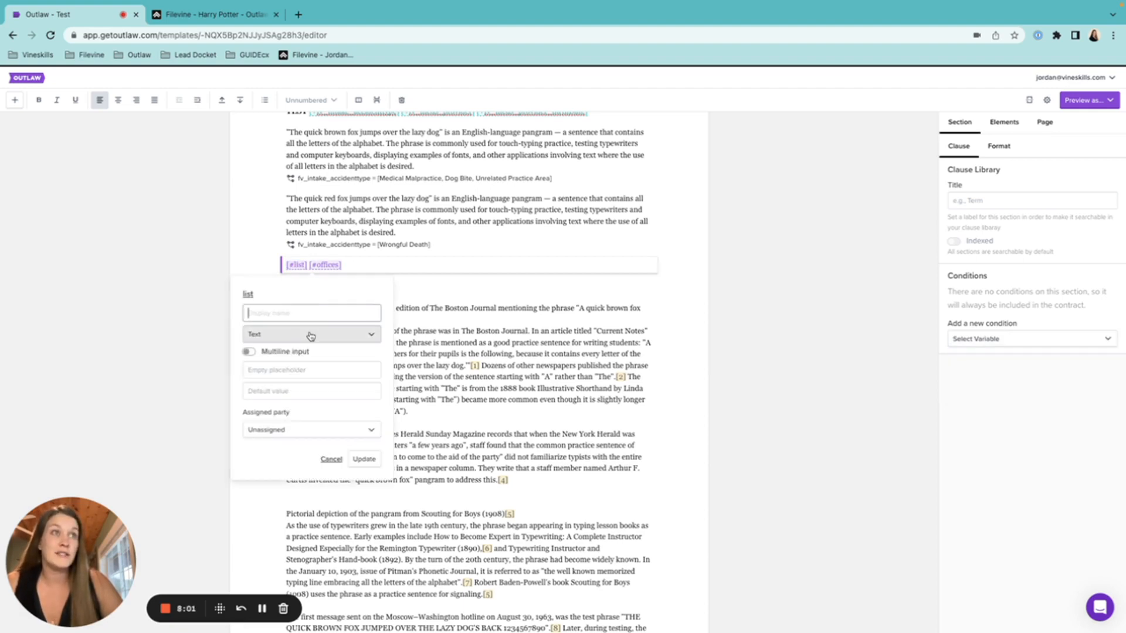
left_click(310, 335)
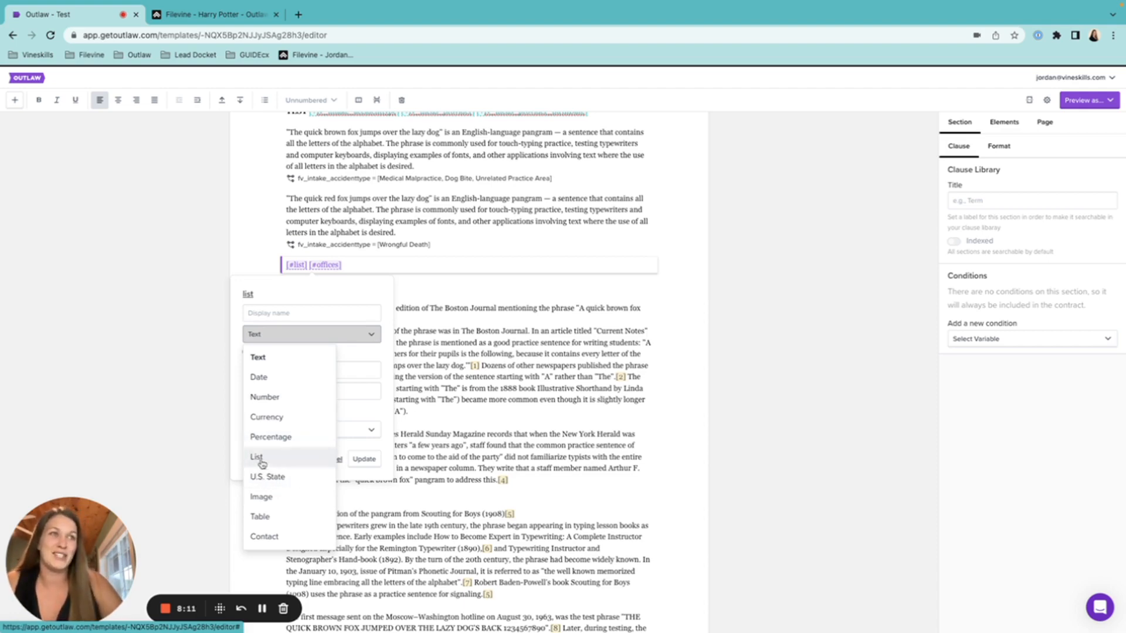
left_click(309, 268)
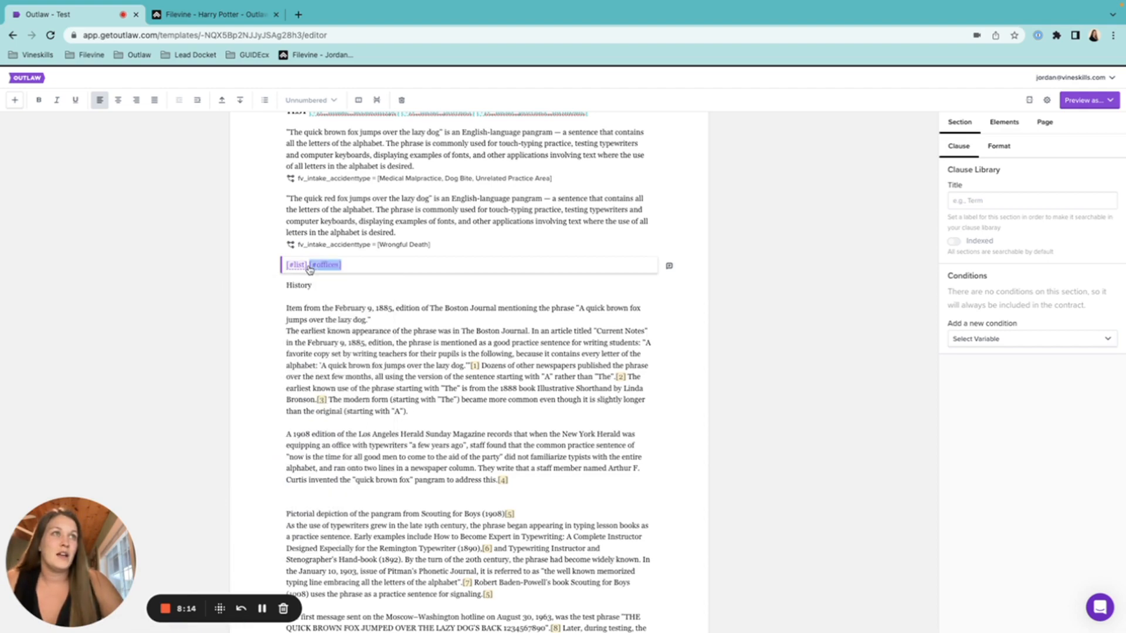
left_click(376, 267)
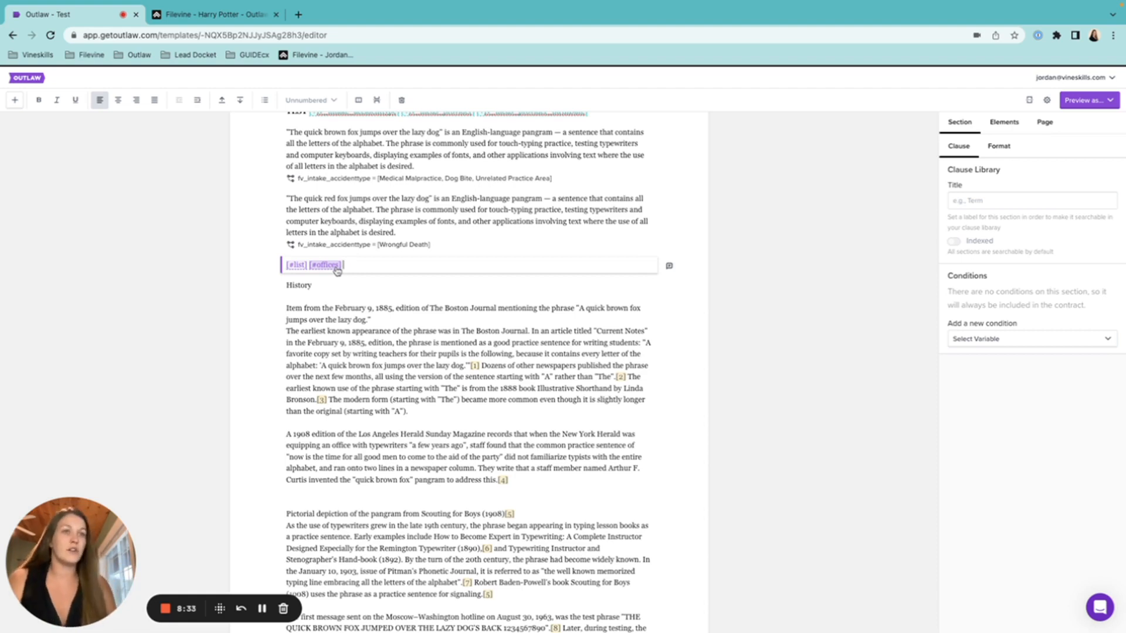
Delete the section holding the #list and #offices tags and confirm
left_click(402, 99)
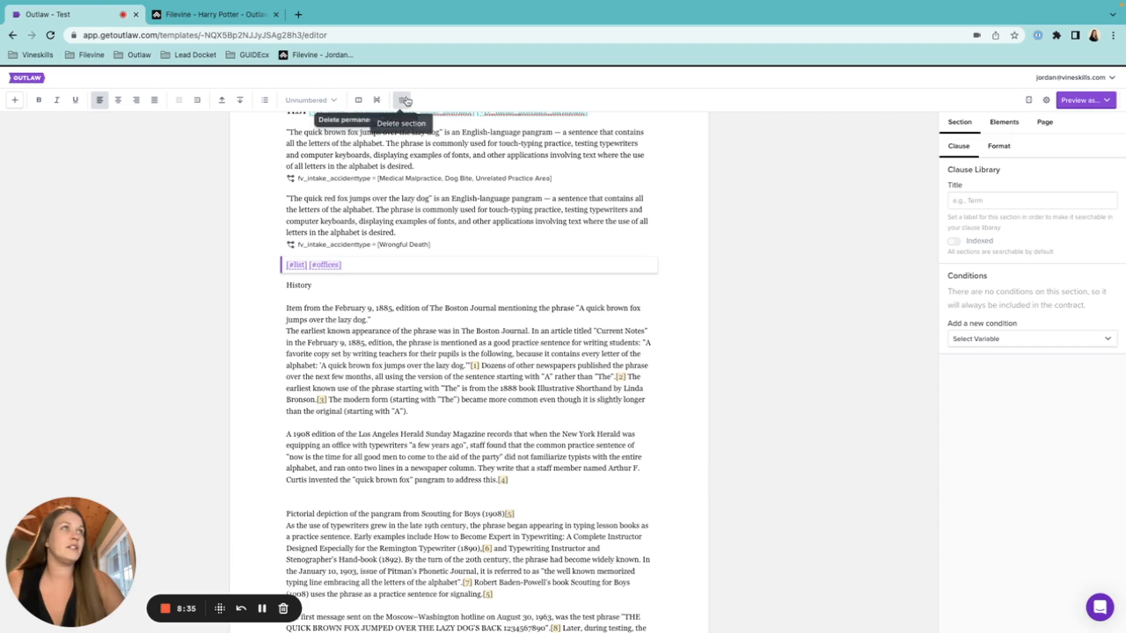
left_click(408, 120)
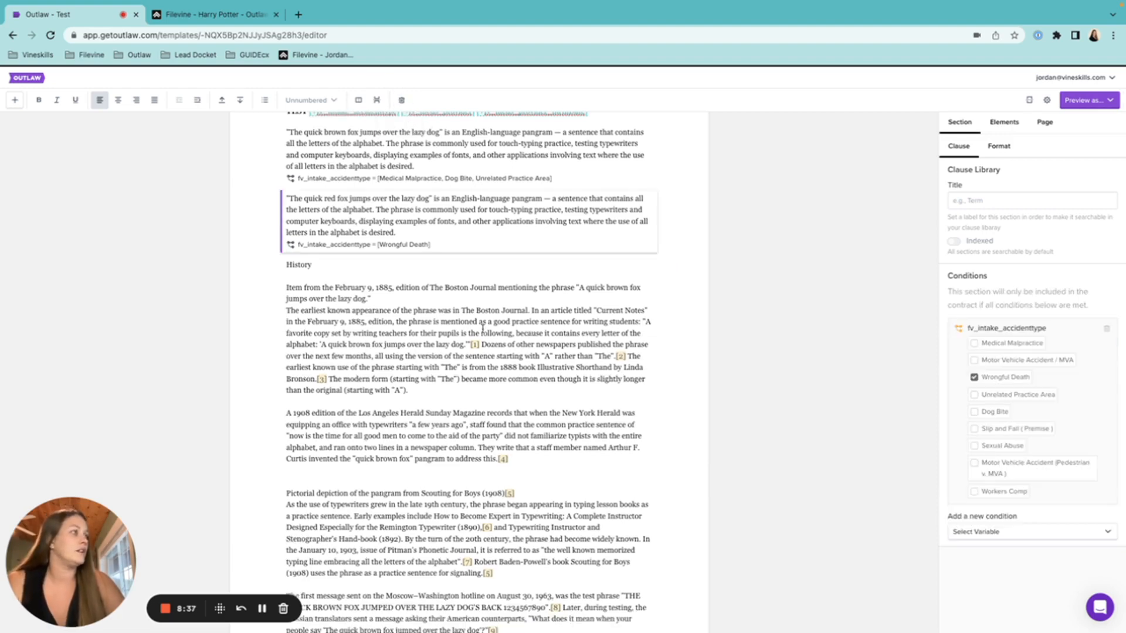
Give the History section the condition List of Offices = Texas and check its label
left_click(447, 346)
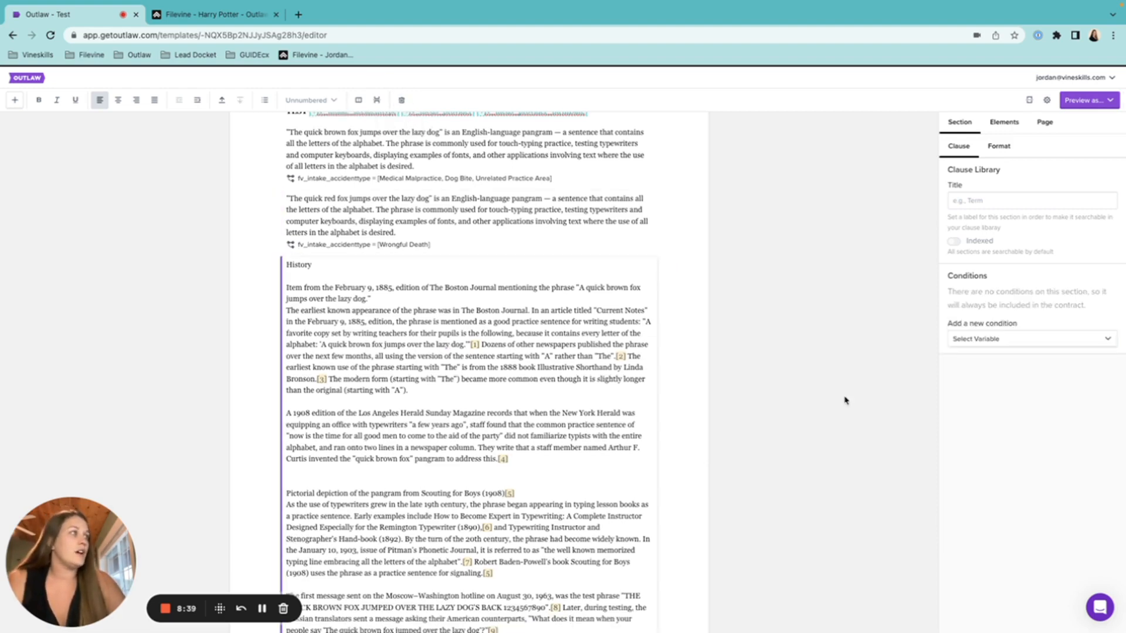
left_click(964, 340)
left_click(982, 382)
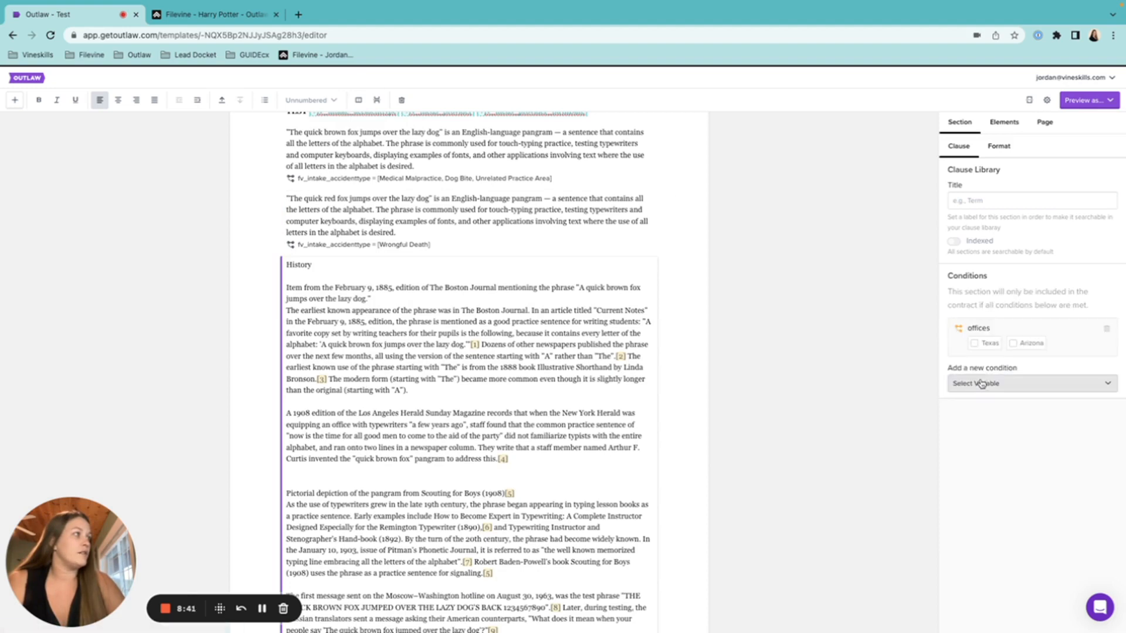
left_click(989, 347)
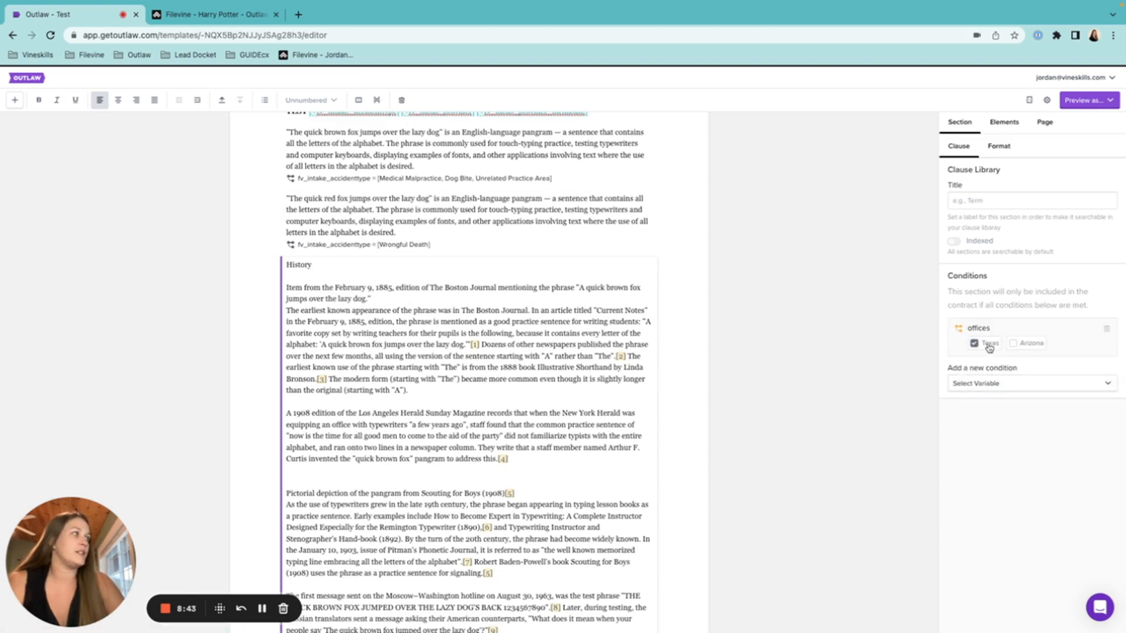
left_click(998, 385)
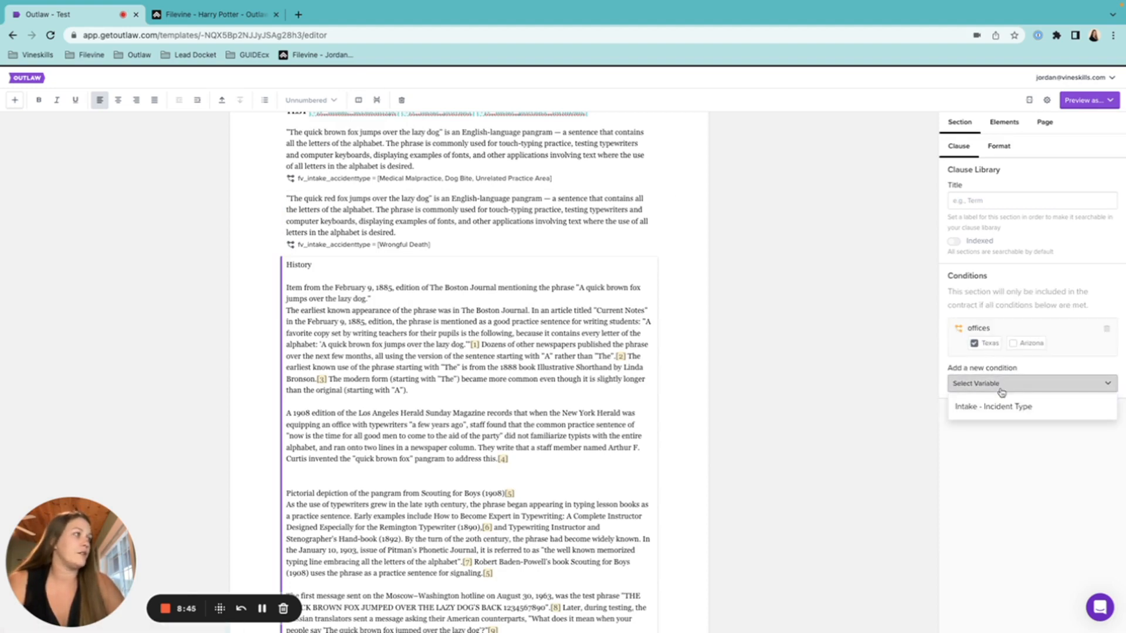
left_click(797, 432)
scroll(604, 418, "down", 4)
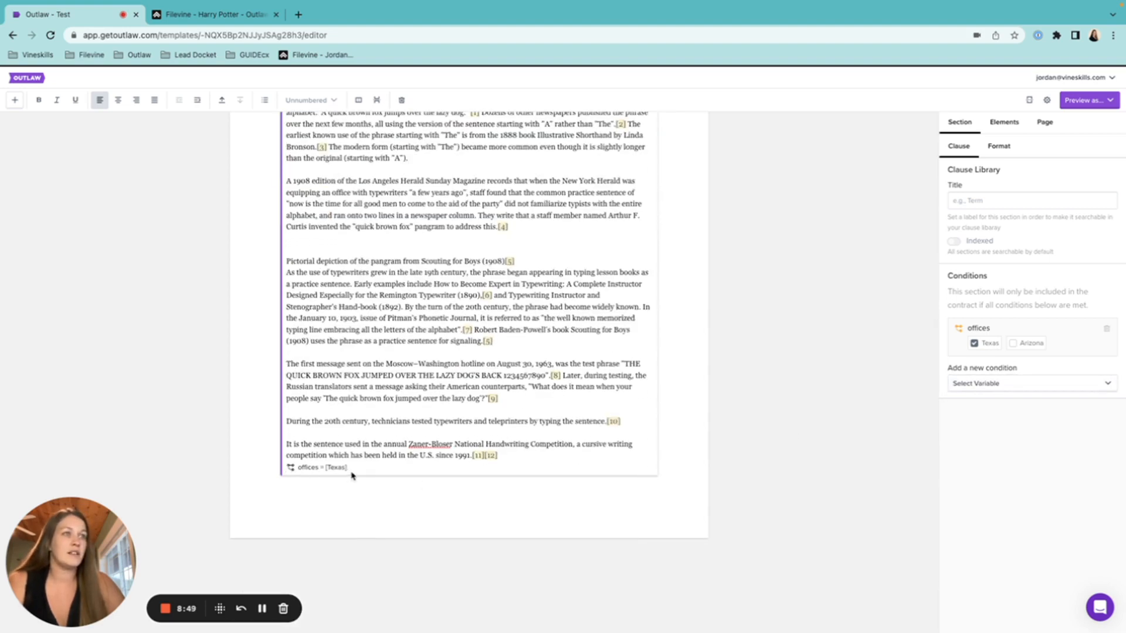
left_click_drag(348, 467, 282, 473)
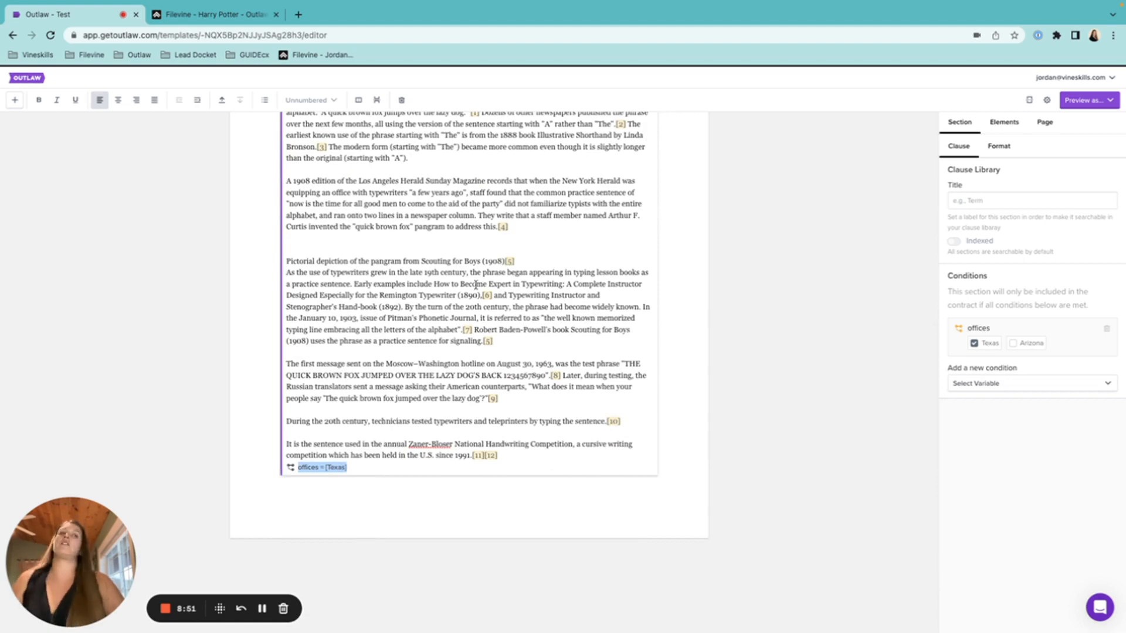
scroll(476, 285, "up", 2)
scroll(475, 285, "up", 1)
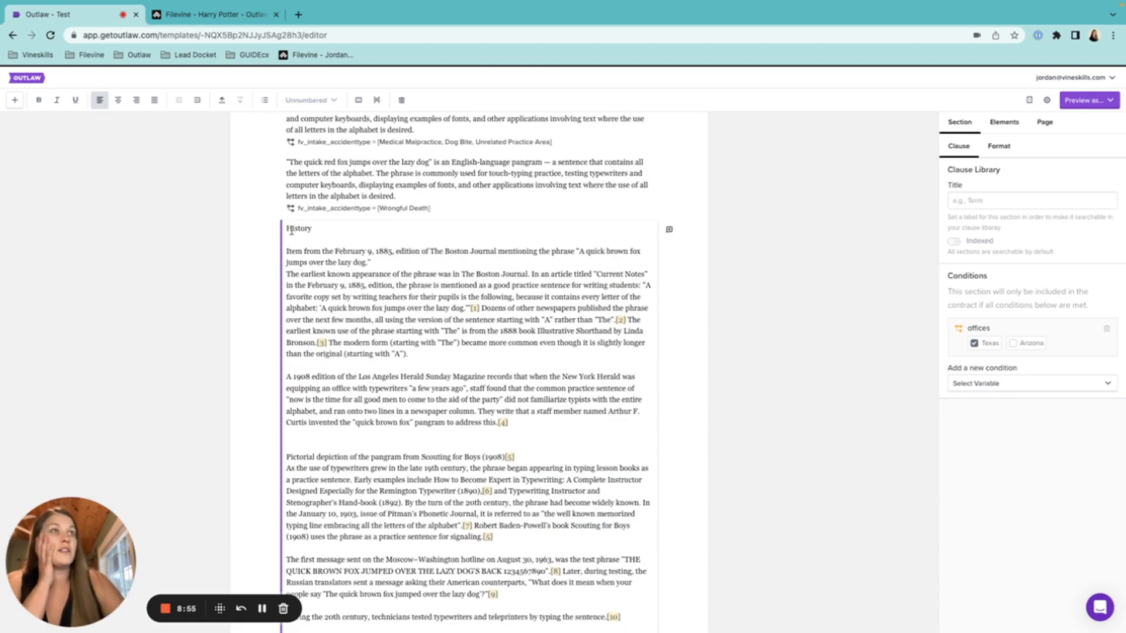
left_click(265, 101)
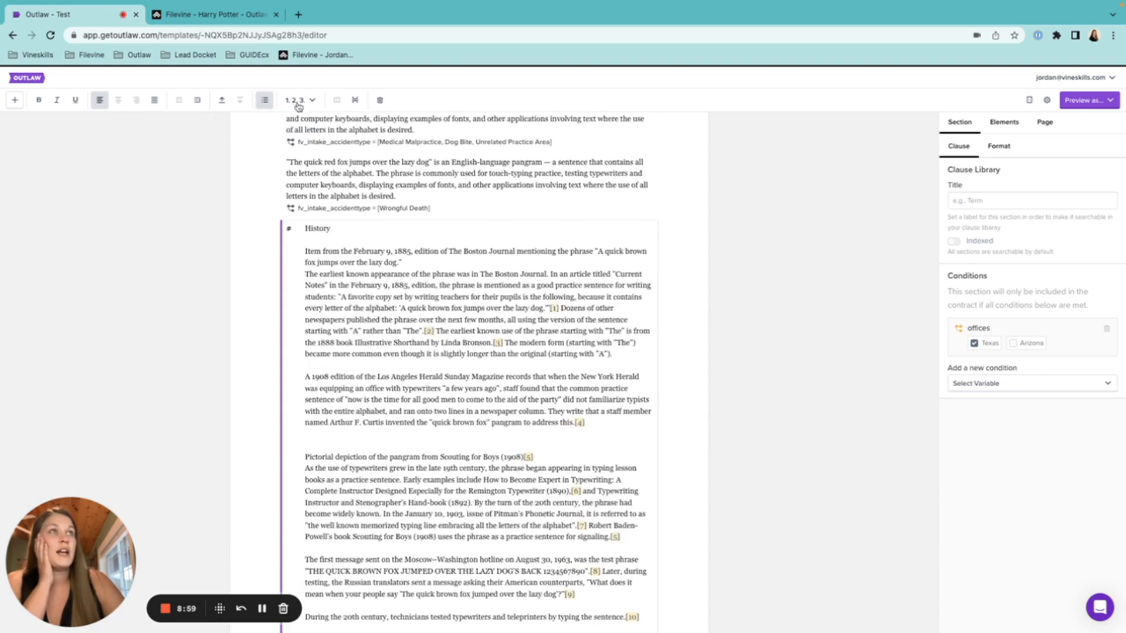
scroll(353, 152, "up", 1)
scroll(354, 152, "up", 3)
left_click(290, 225)
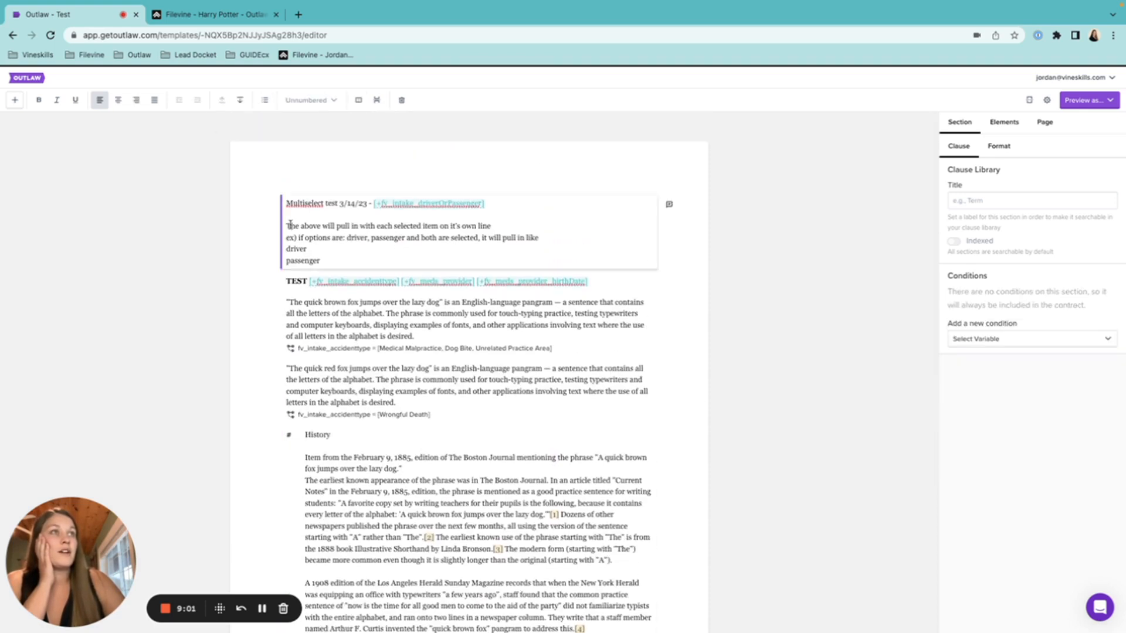
left_click(265, 100)
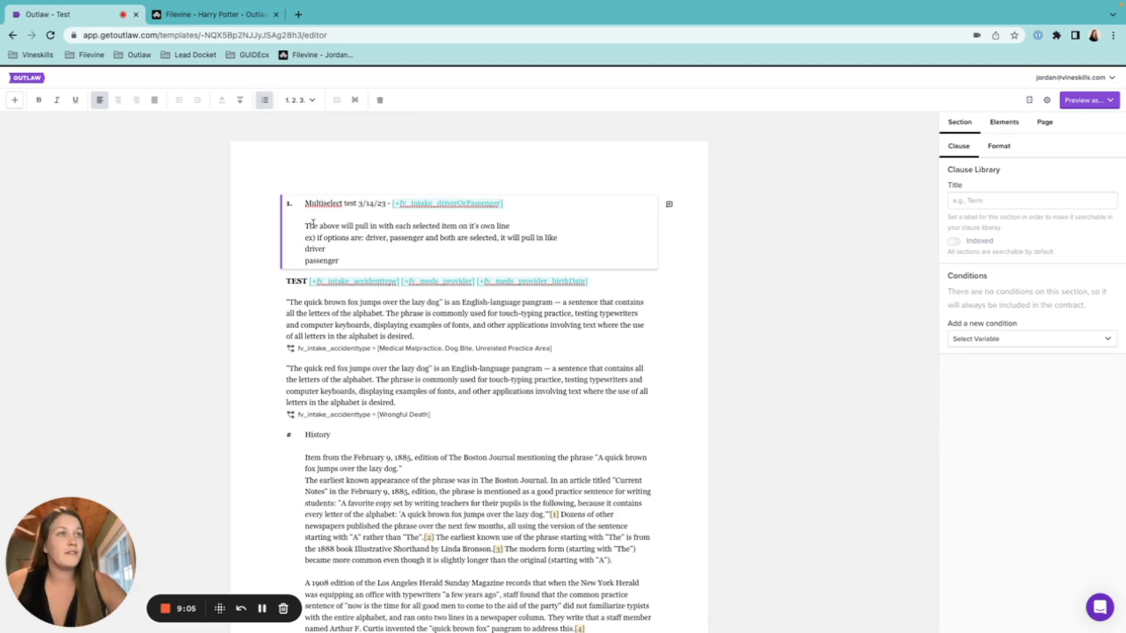
left_click(293, 304)
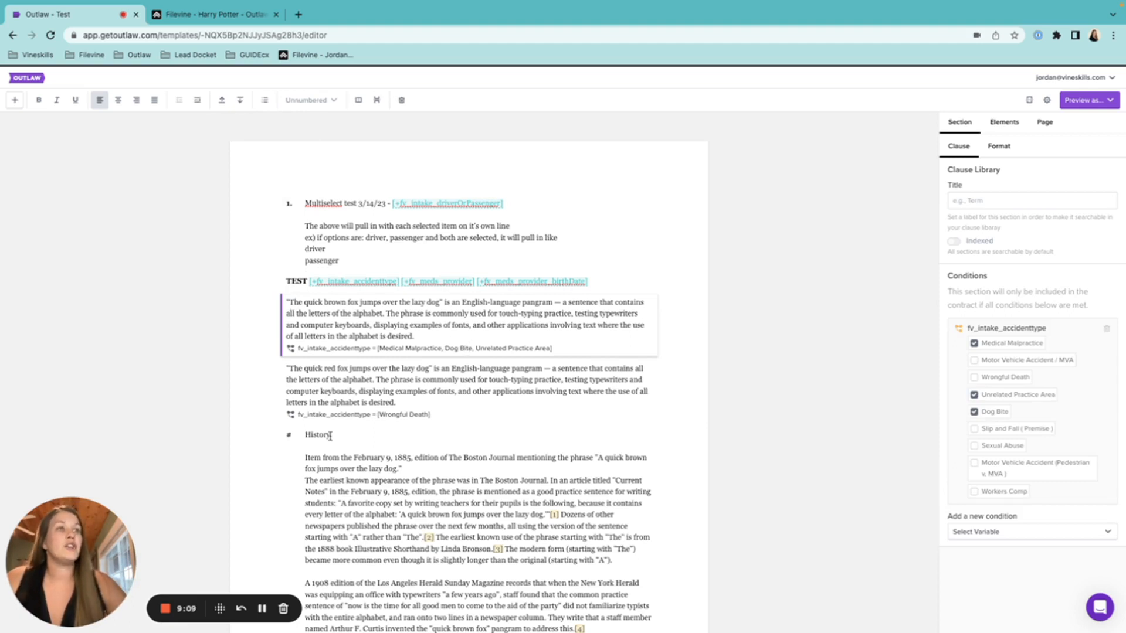
mouse_move(289, 436)
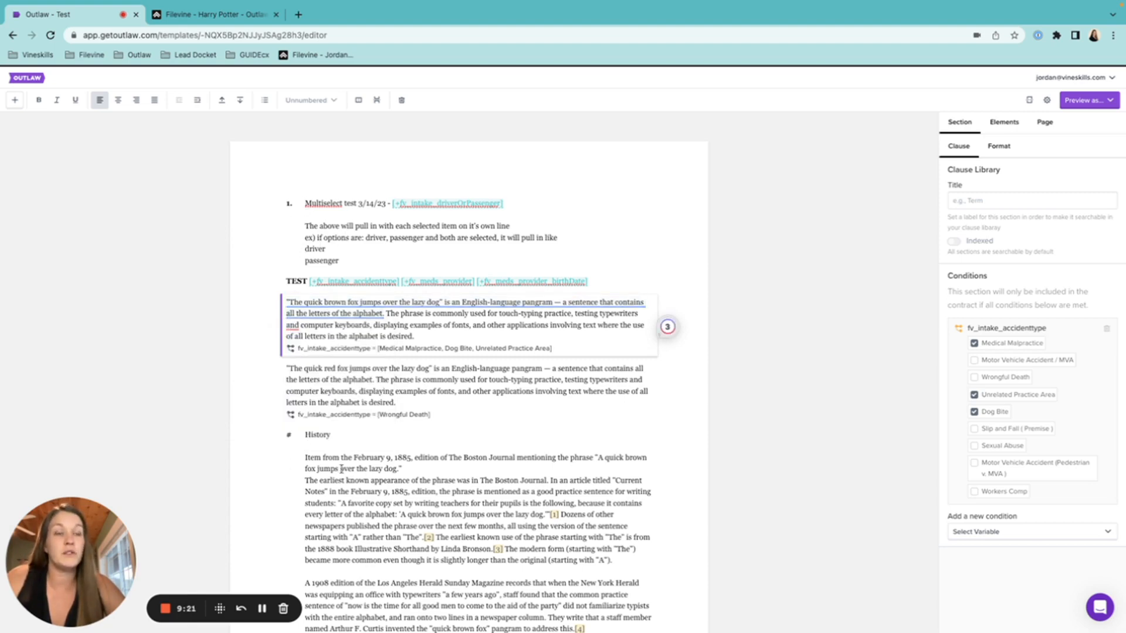
scroll(342, 469, "down", 5)
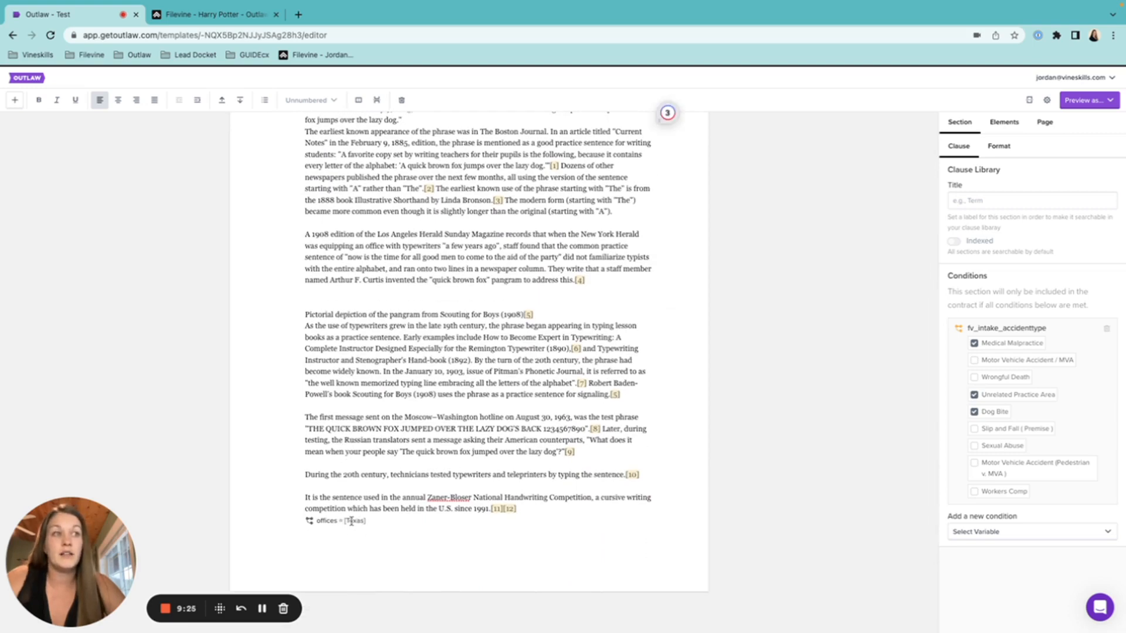
scroll(360, 449, "up", 4)
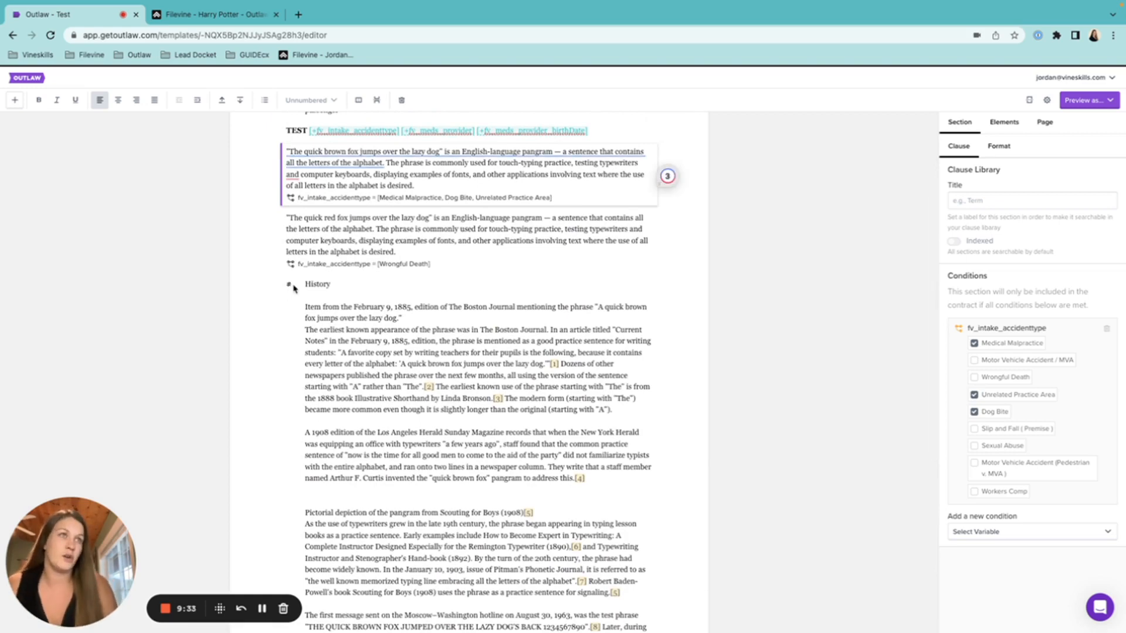
mouse_move(289, 288)
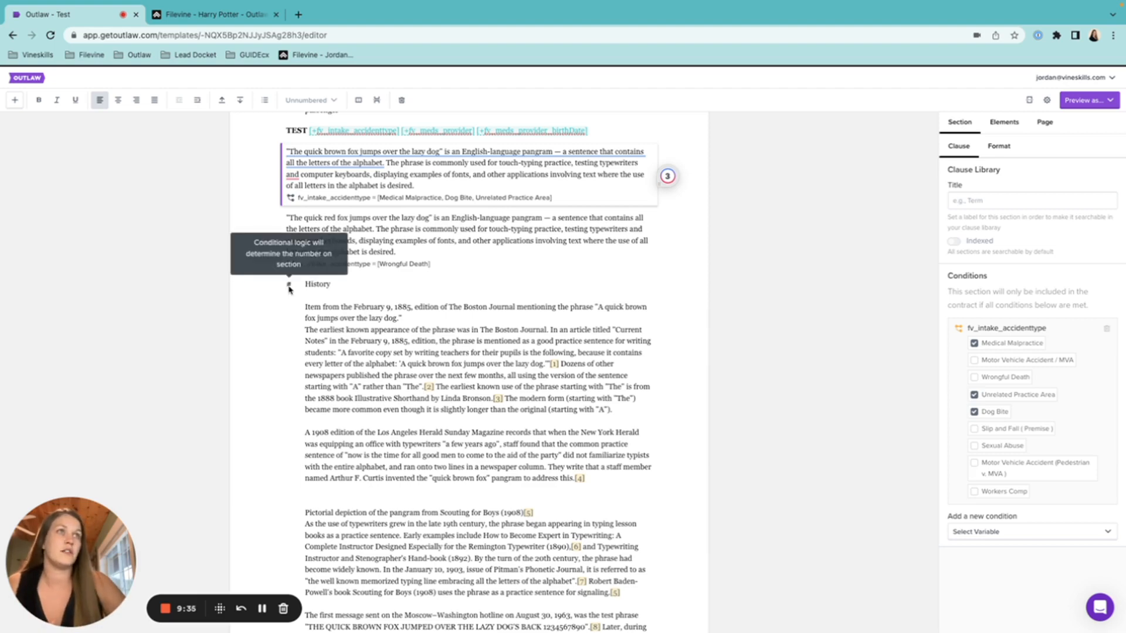
Number the quick brown fox pangram section and show the template's variables in Elements
scroll(289, 287, "up", 3)
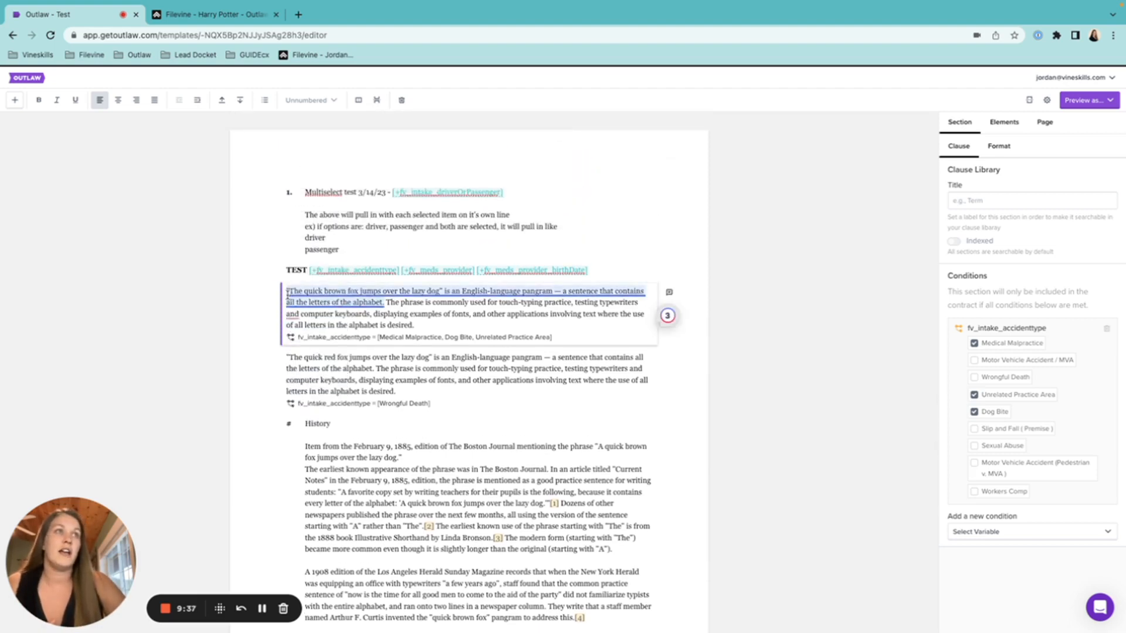
left_click(264, 99)
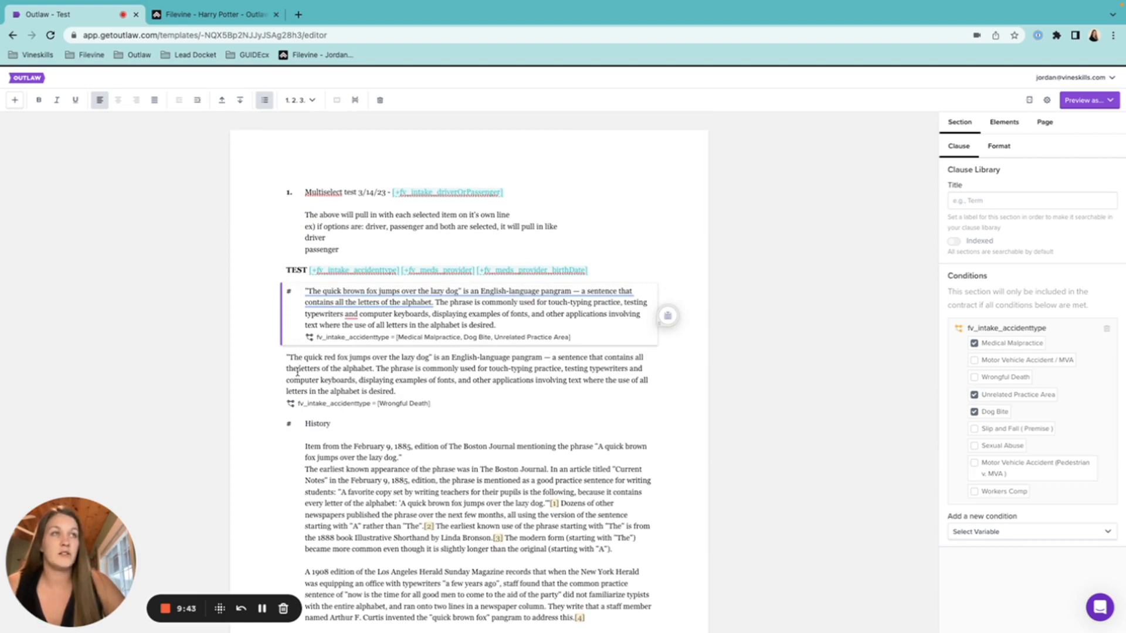
left_click(262, 101)
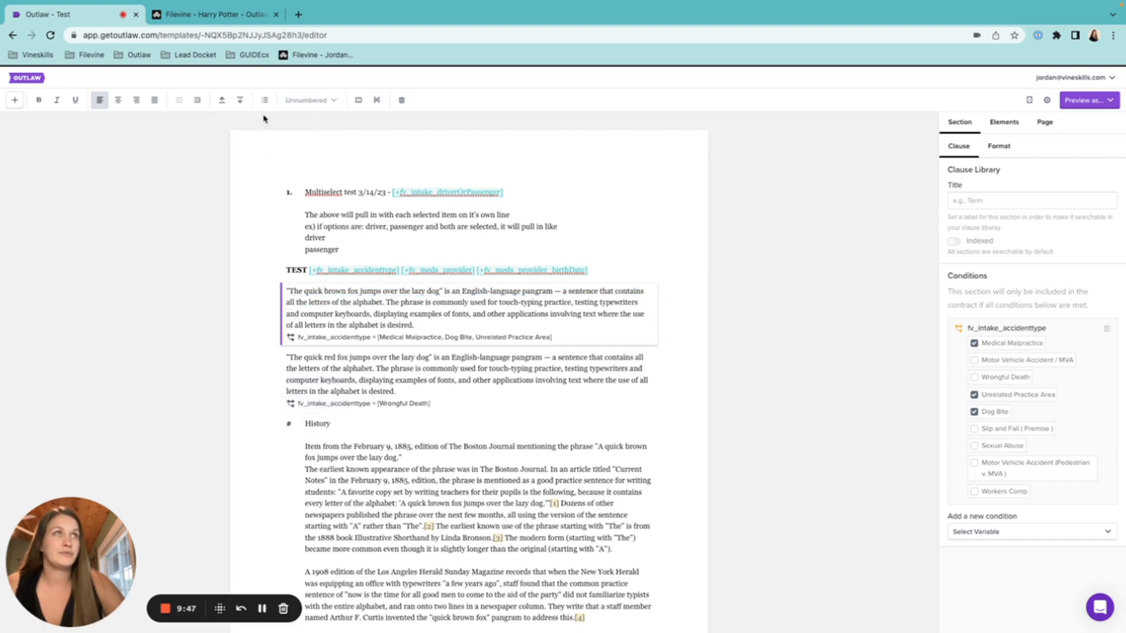
left_click(264, 101)
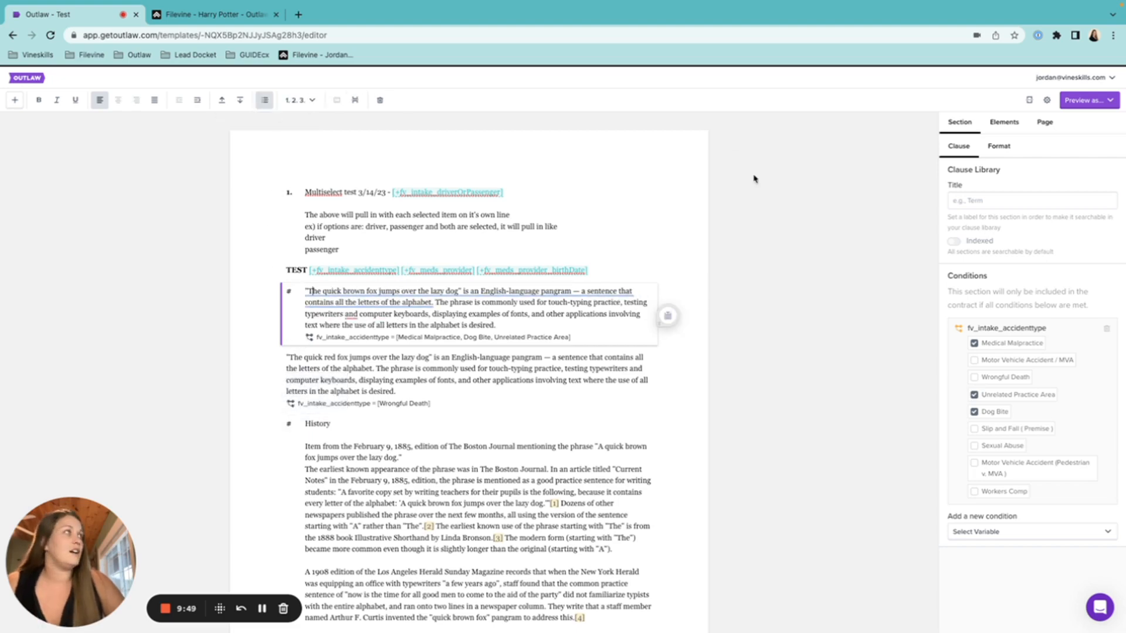
left_click(1013, 124)
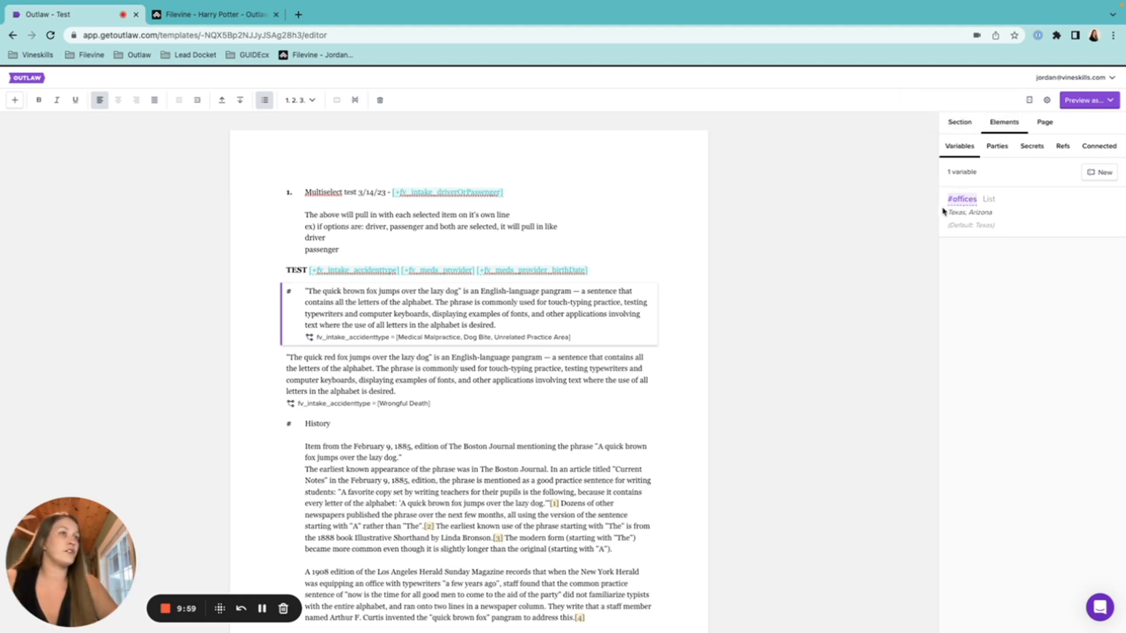
List the Connected variables to review the four connected case variables
scroll(477, 395, "down", 1)
scroll(477, 402, "up", 2)
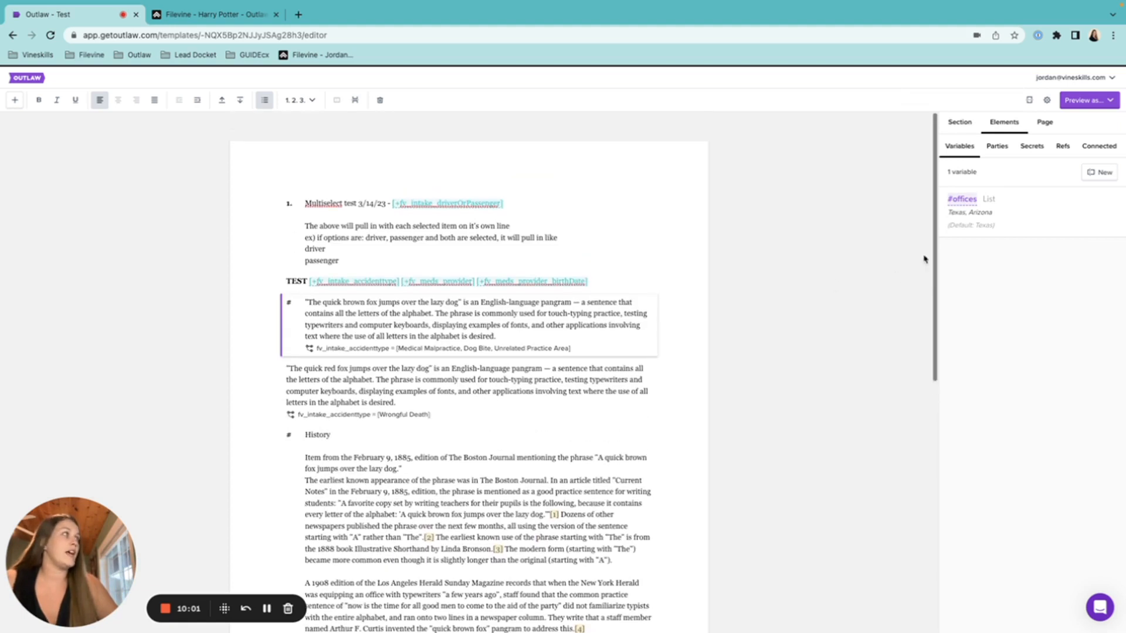
left_click(1108, 148)
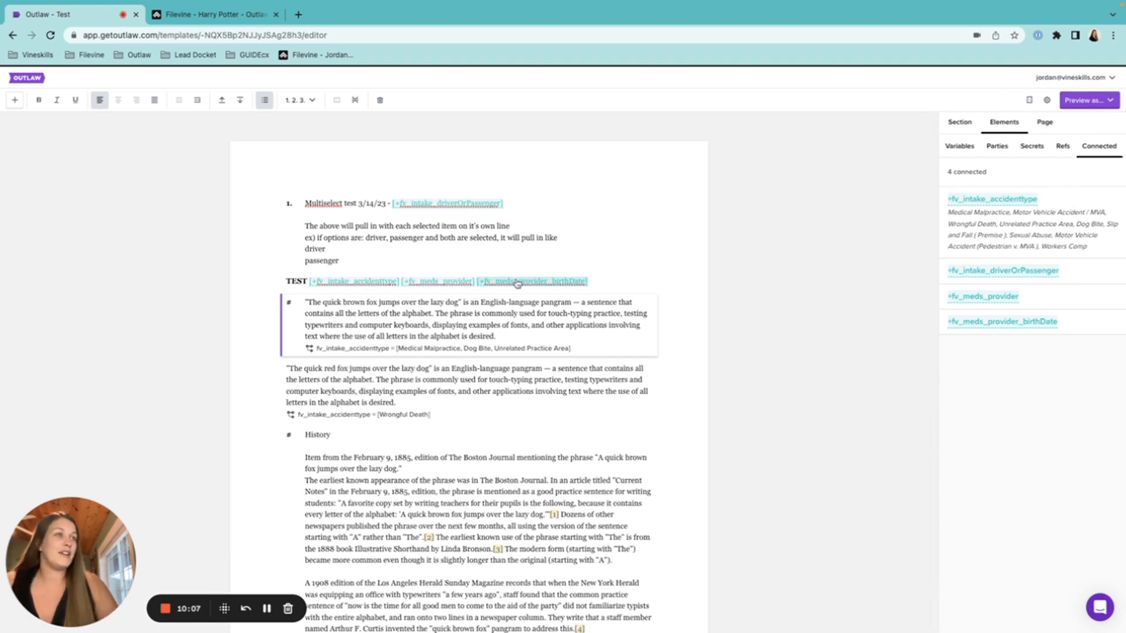
scroll(517, 284, "down", 3)
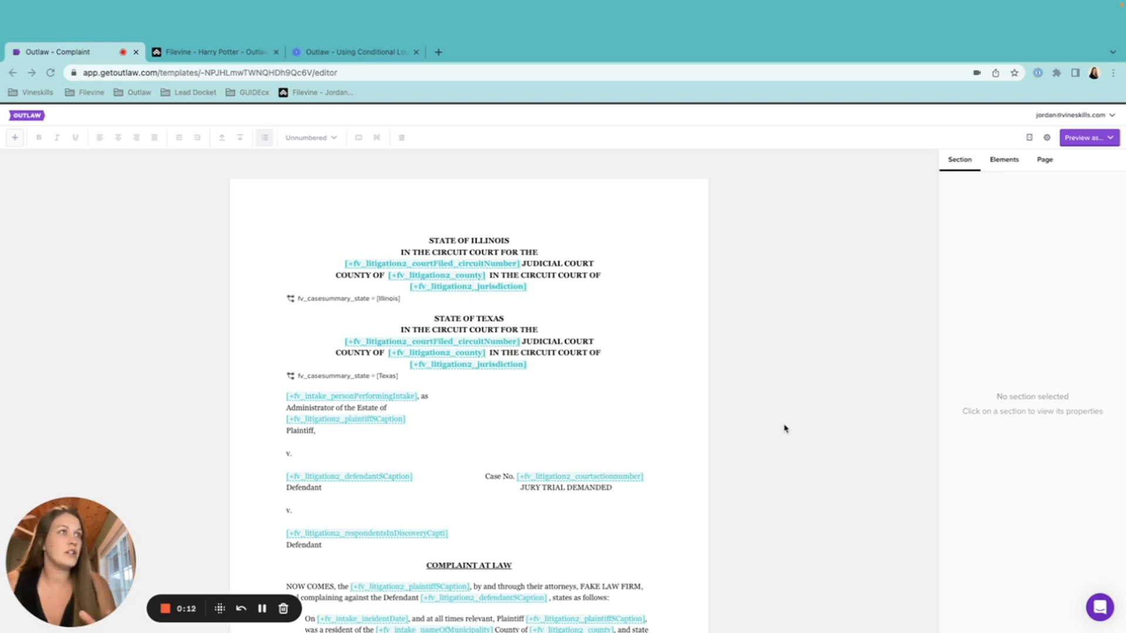
Check that the Texas and Illinois captions are conditioned on fv_casesummary_state for their states
scroll(661, 454, "down", 3)
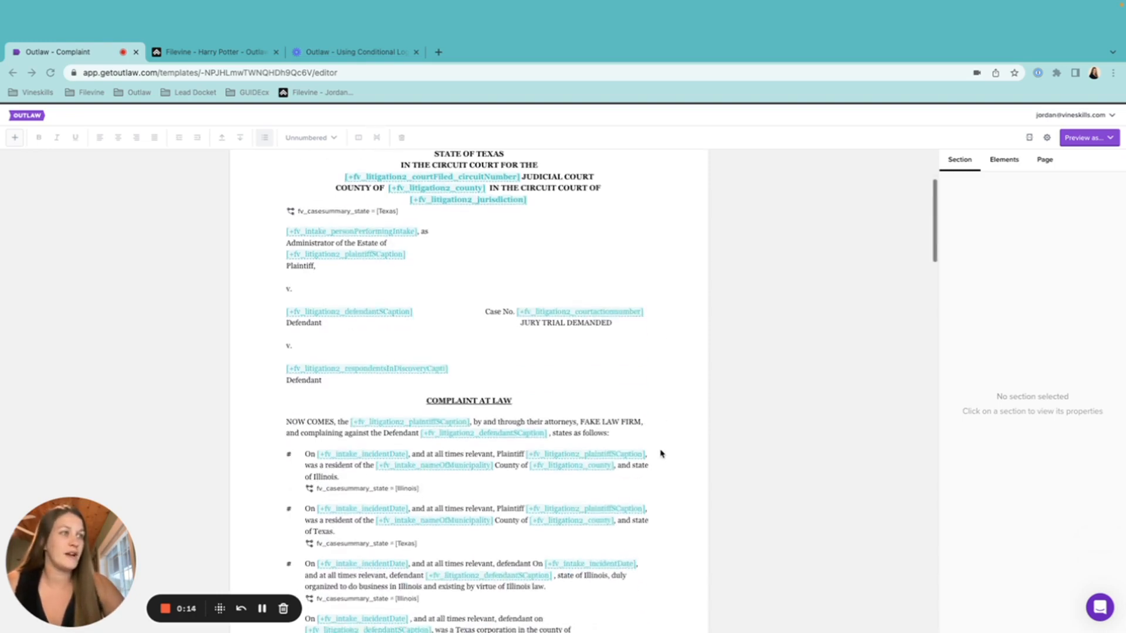
scroll(661, 454, "up", 2)
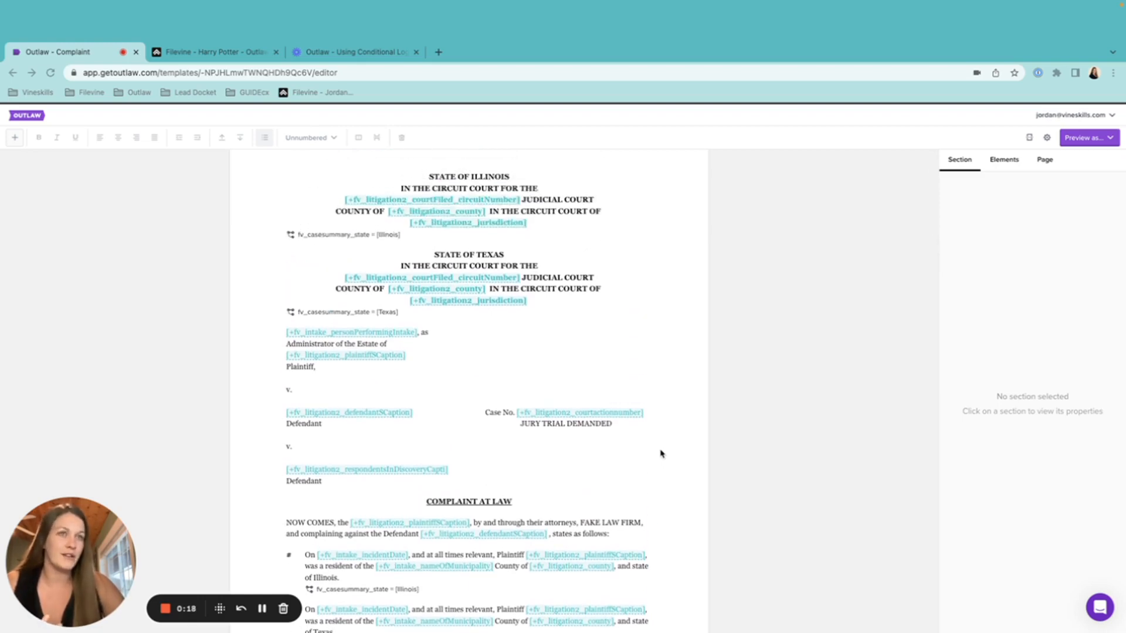
scroll(550, 249, "up", 1)
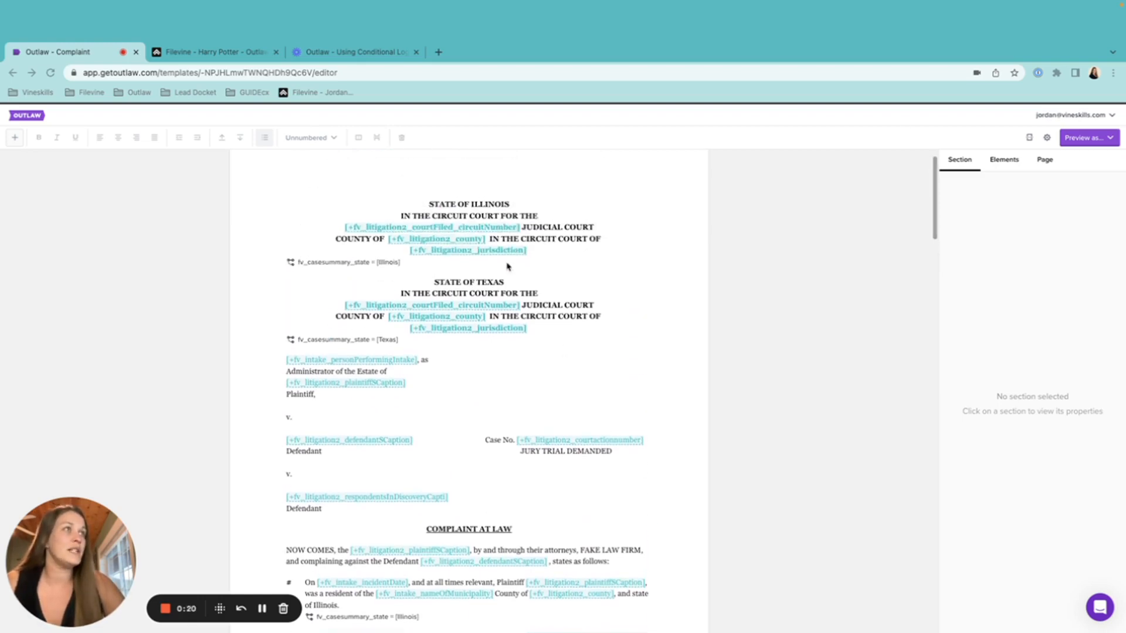
left_click(536, 328)
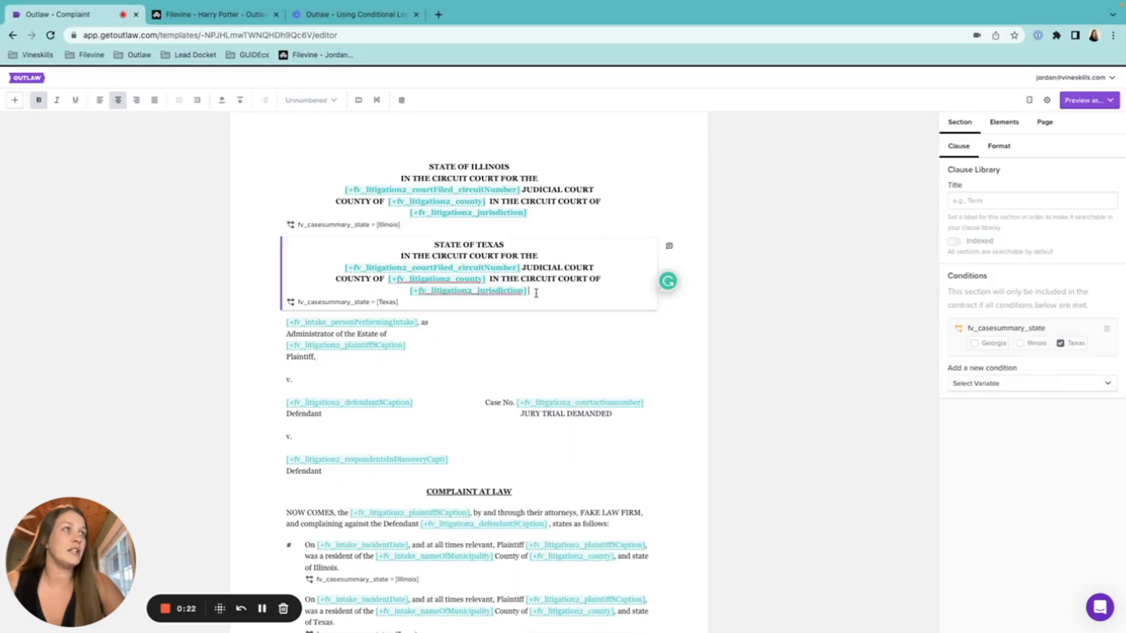
left_click(508, 169)
left_click_drag(509, 167, 471, 167)
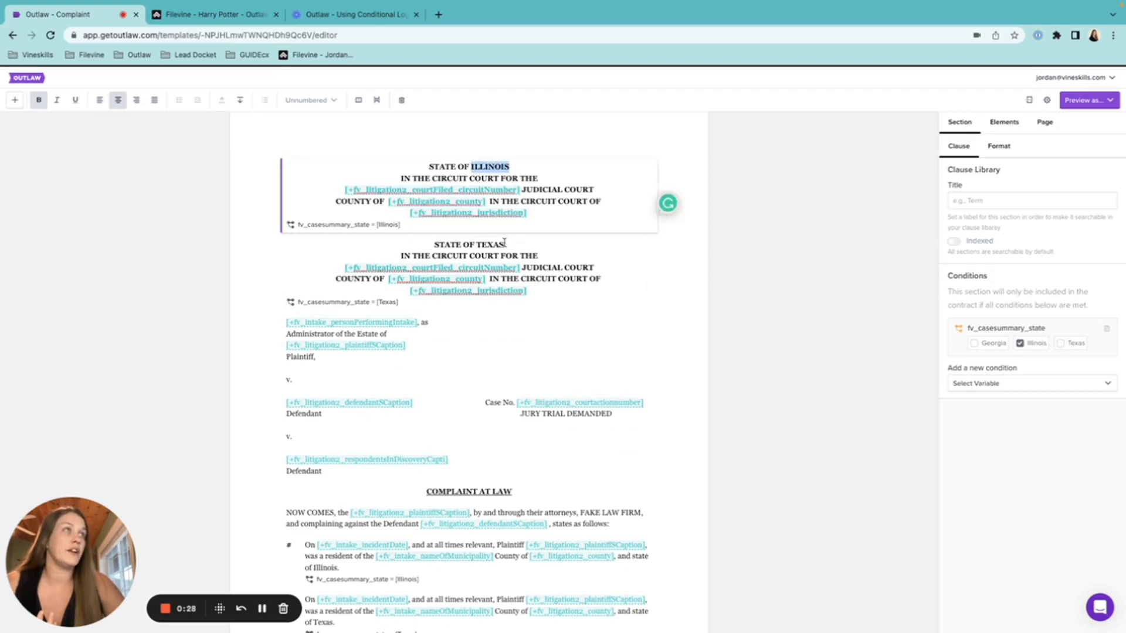
left_click_drag(505, 244, 475, 244)
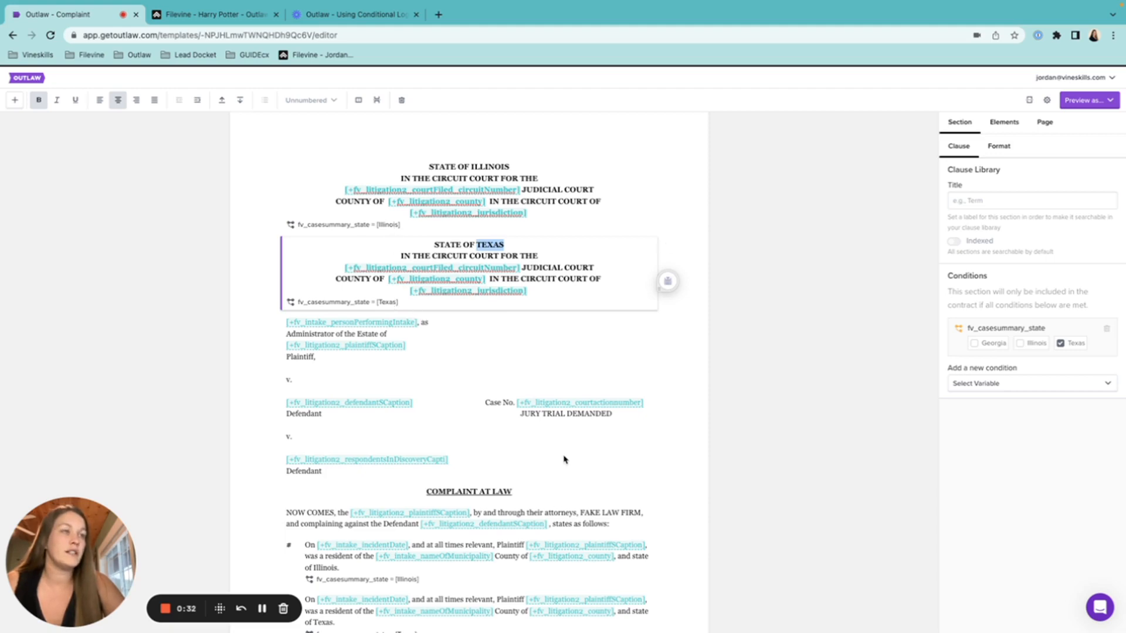
scroll(563, 458, "down", 5)
scroll(564, 456, "down", 1)
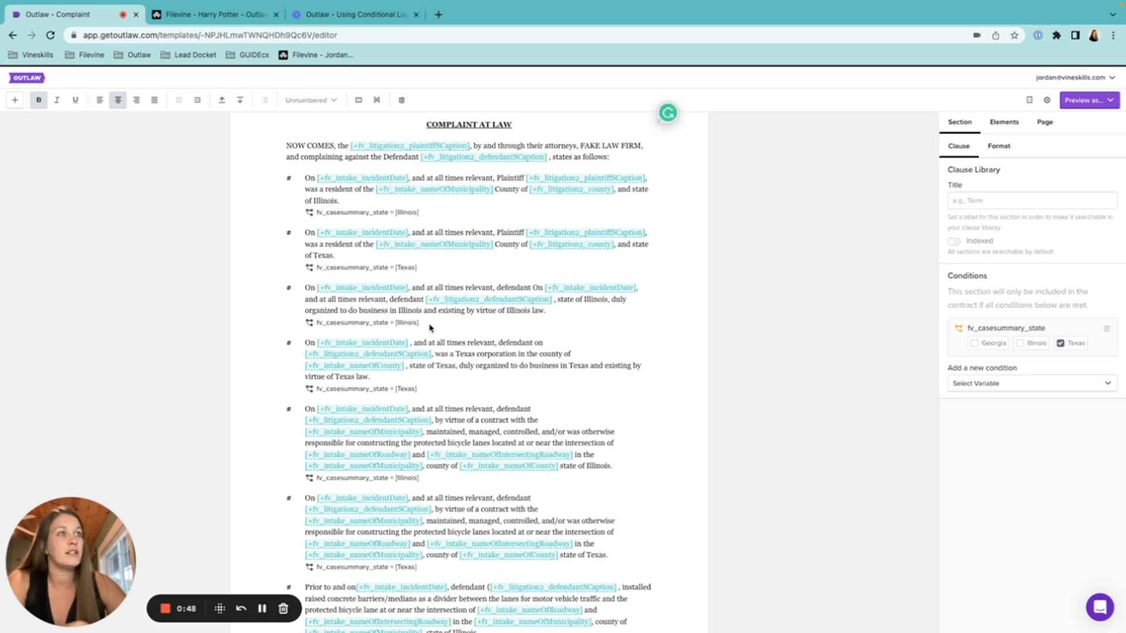
scroll(441, 399, "down", 3)
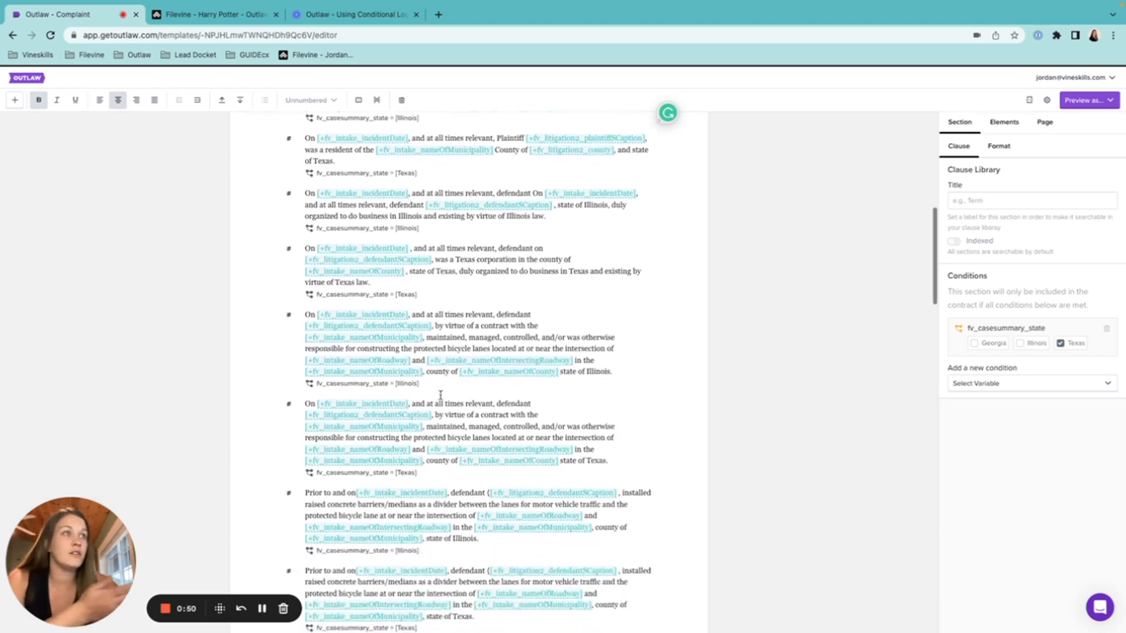
left_click_drag(586, 364, 617, 367)
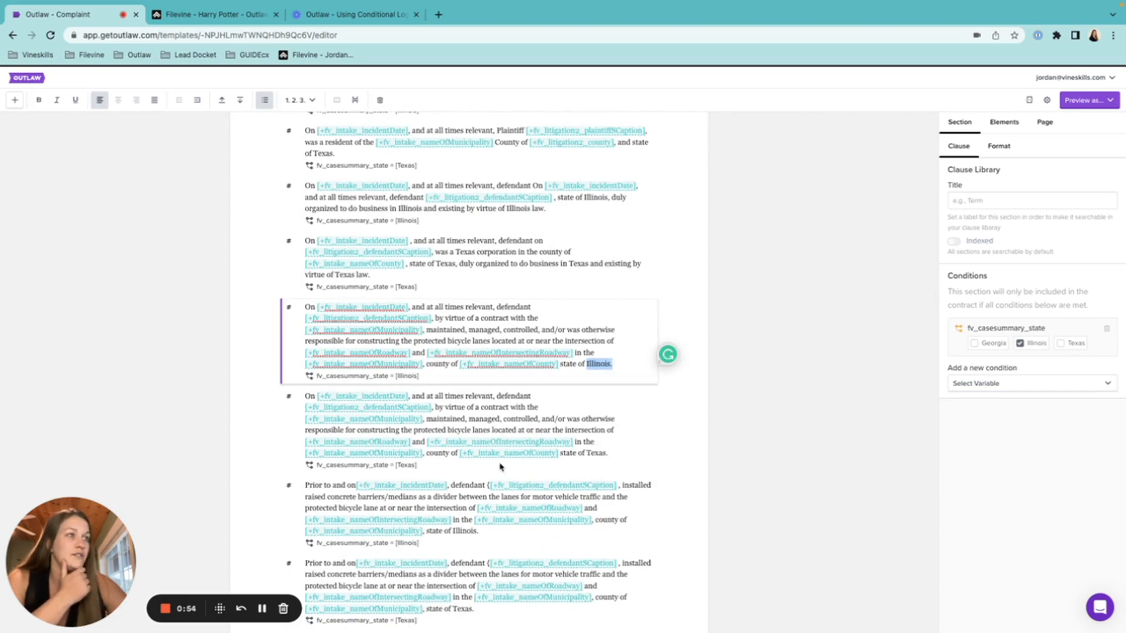
scroll(500, 467, "down", 1)
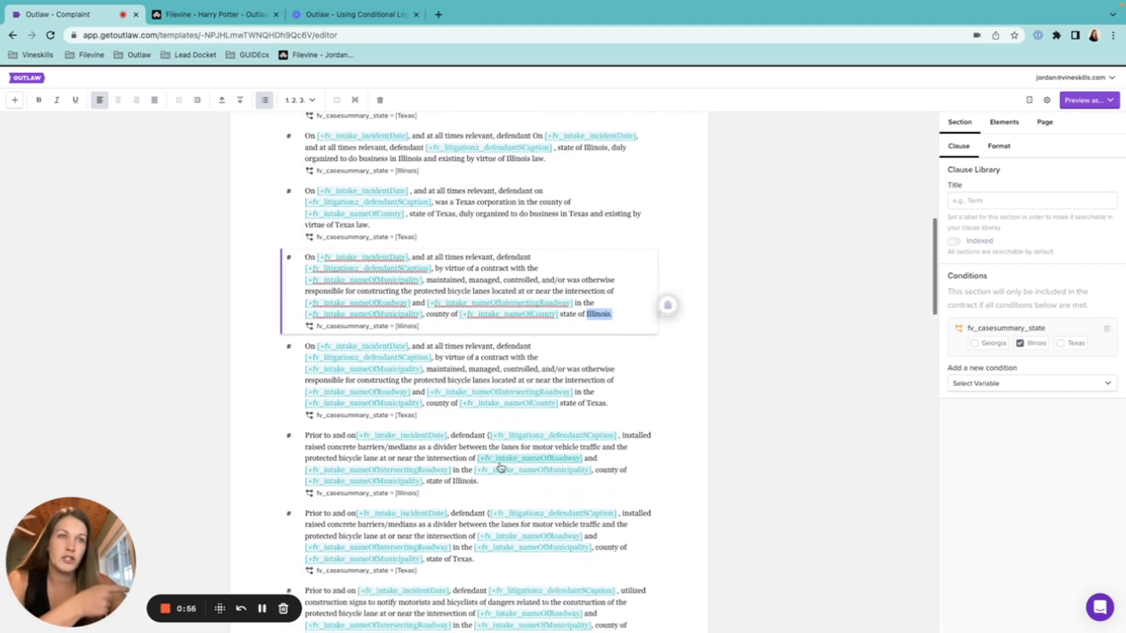
scroll(500, 467, "down", 1)
scroll(500, 468, "down", 3)
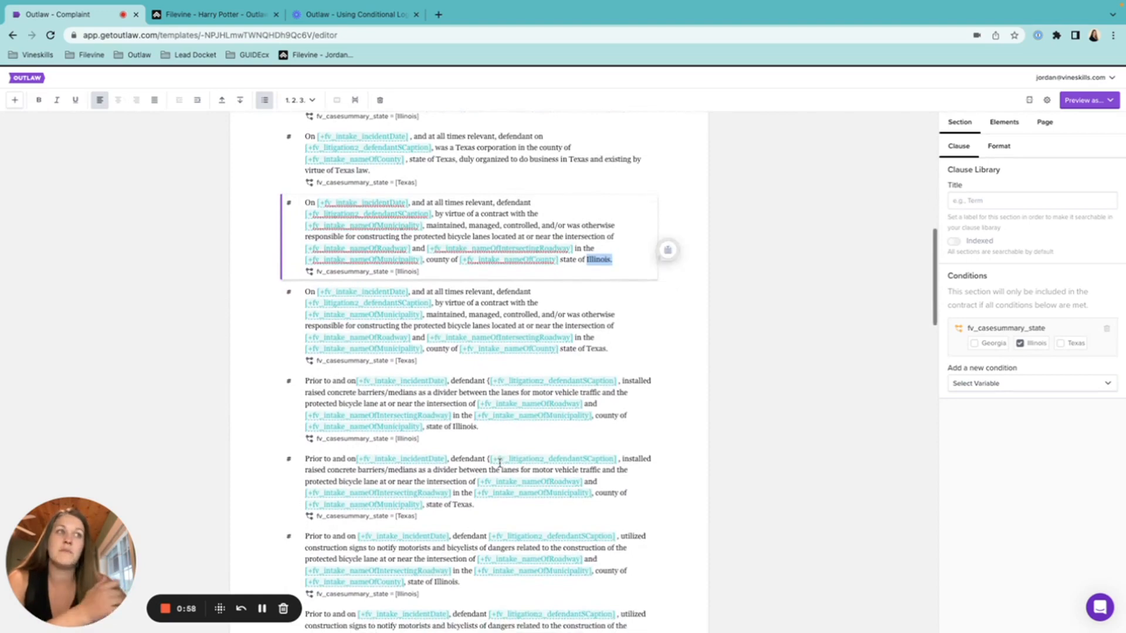
scroll(500, 463, "down", 10)
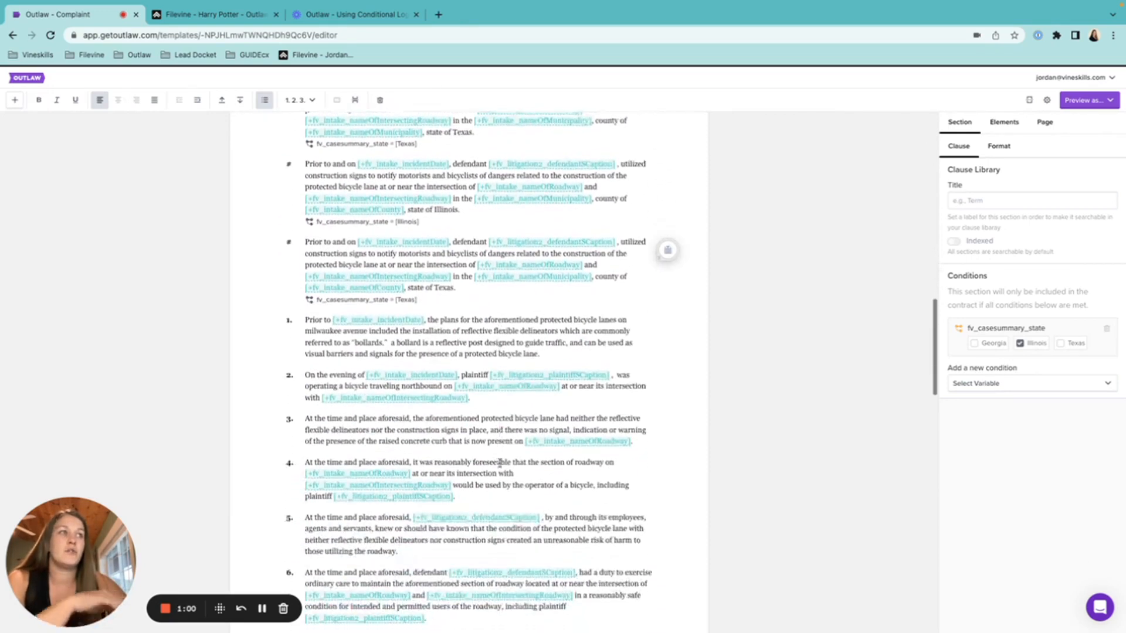
scroll(500, 468, "down", 9)
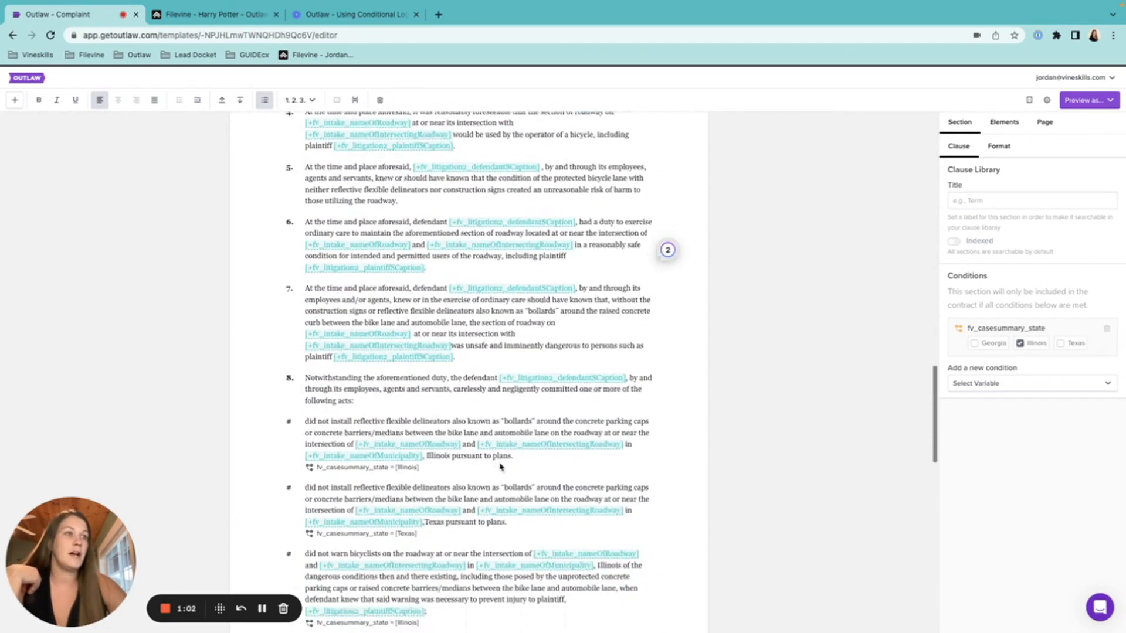
scroll(500, 467, "down", 10)
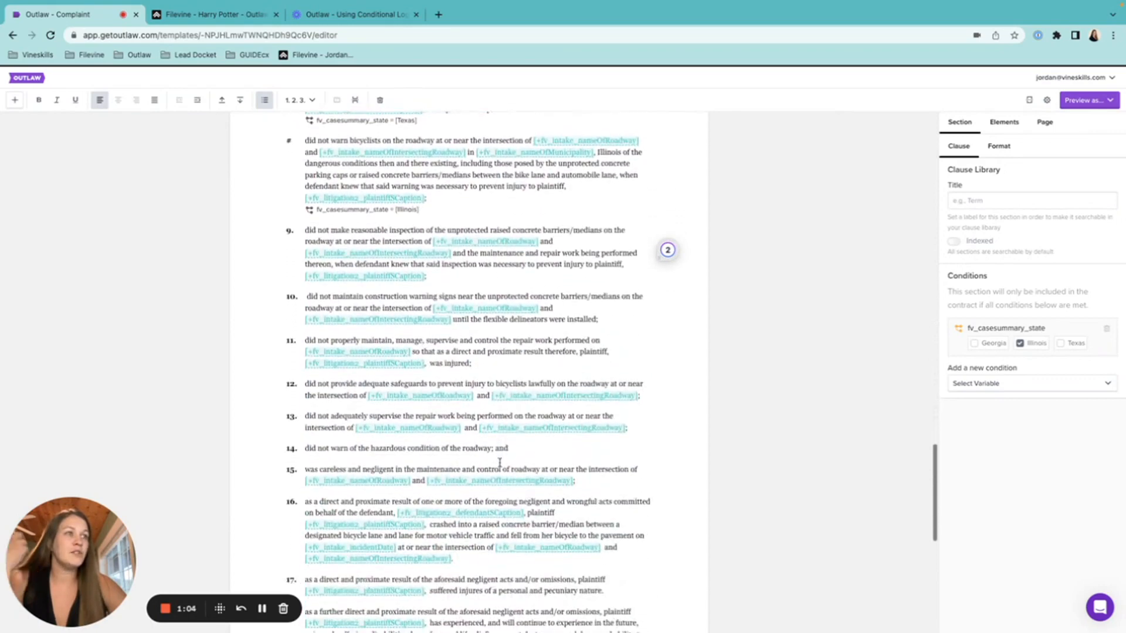
scroll(500, 463, "up", 4)
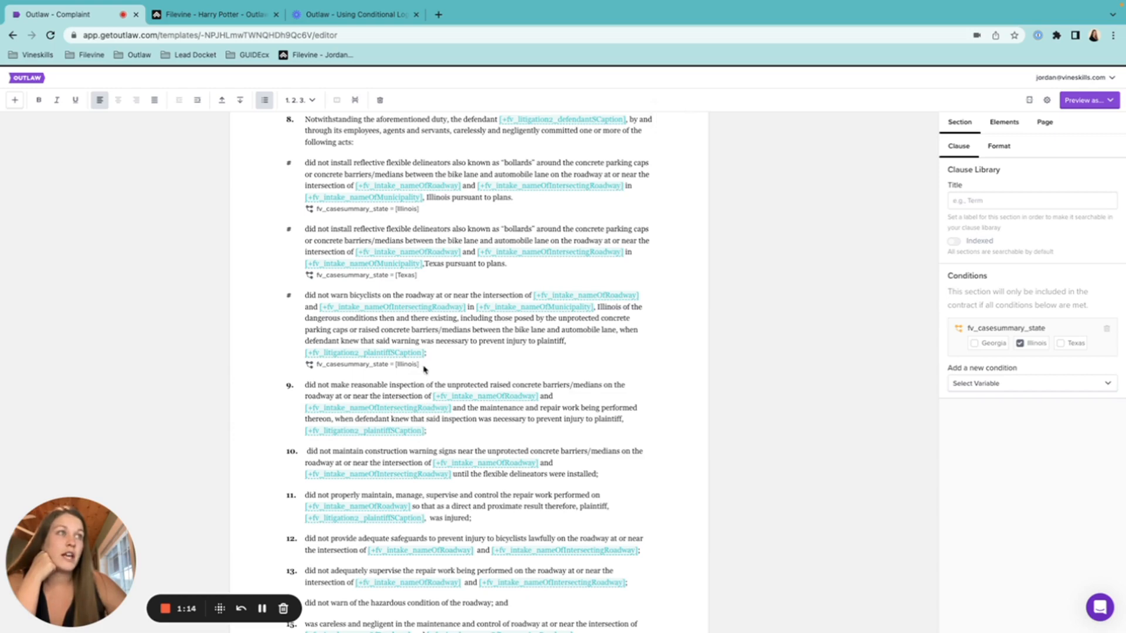
left_click_drag(422, 366, 302, 368)
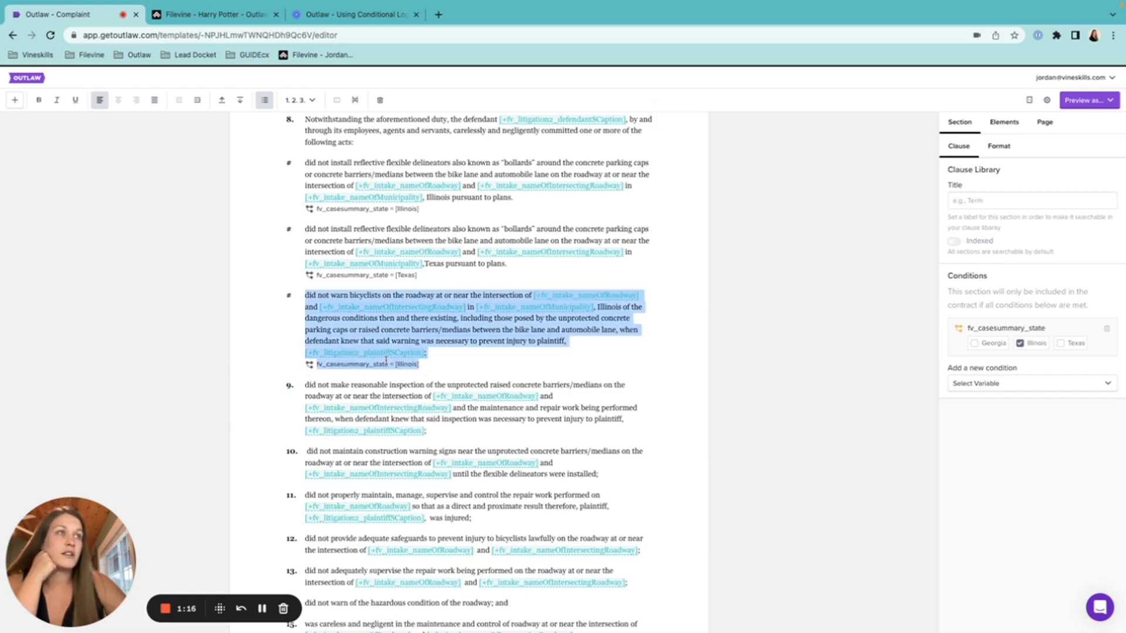
scroll(479, 373, "down", 1)
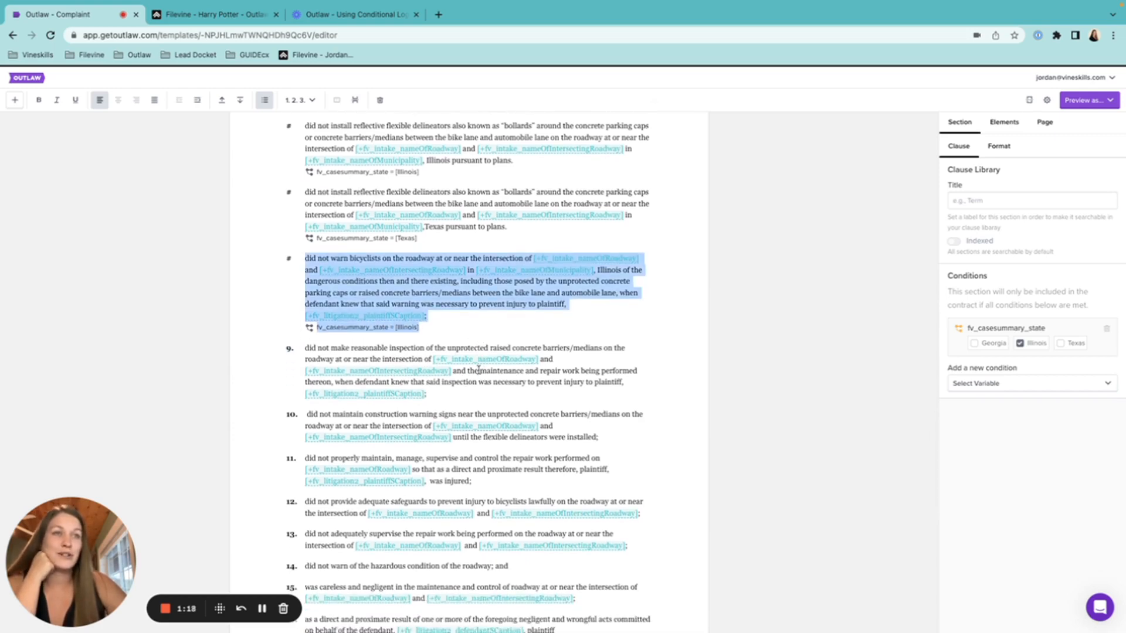
scroll(479, 369, "down", 10)
scroll(479, 370, "down", 3)
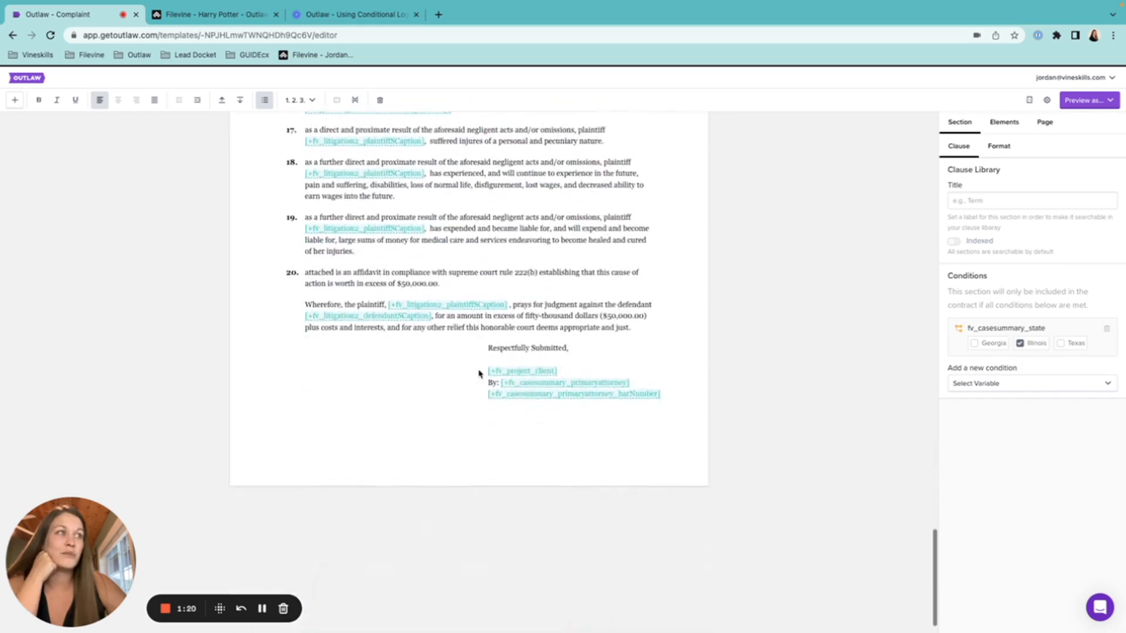